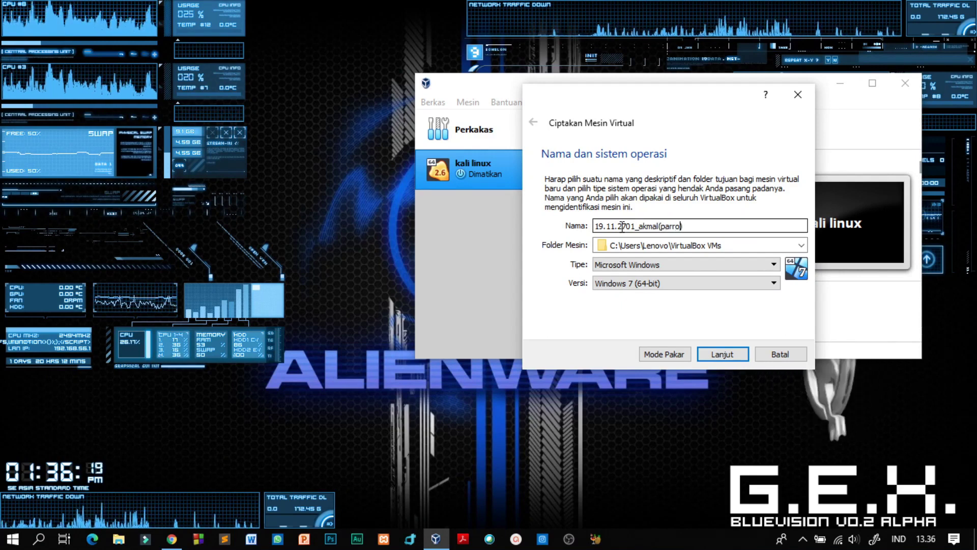
Correct the machine name so it ends in 'parrot os'
text(t)
key(BackSpace)
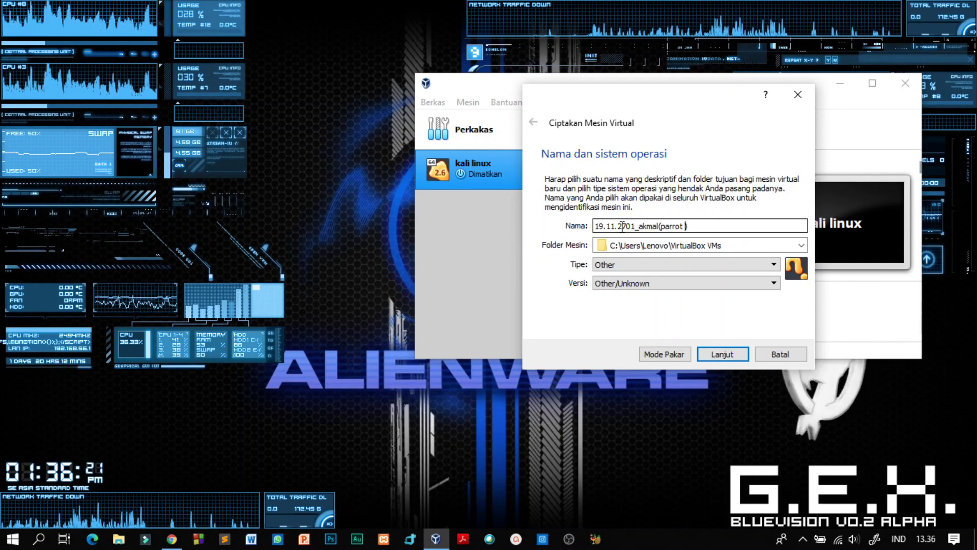
text(os)
Set the machine type to Linux, Oracle (64-bit), and continue to memory size
click(638, 266)
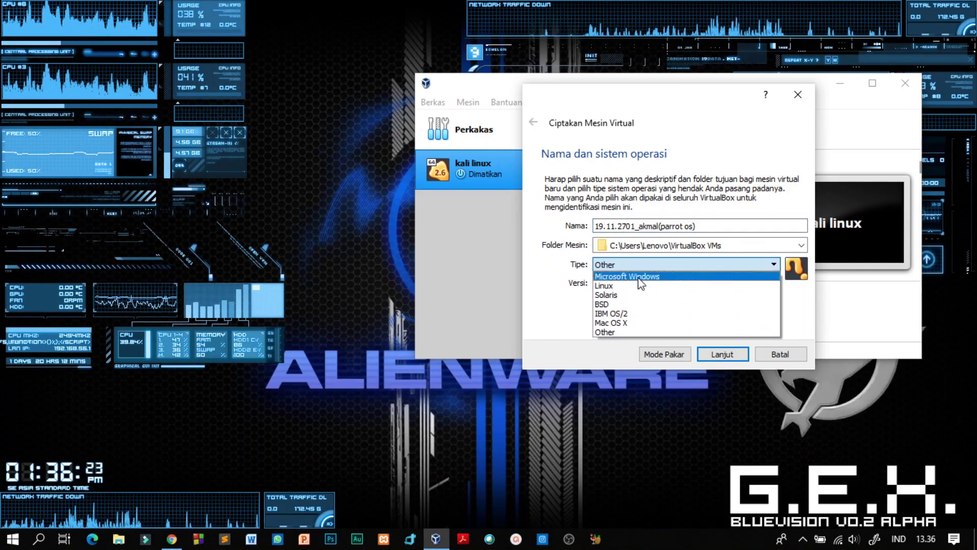
click(604, 286)
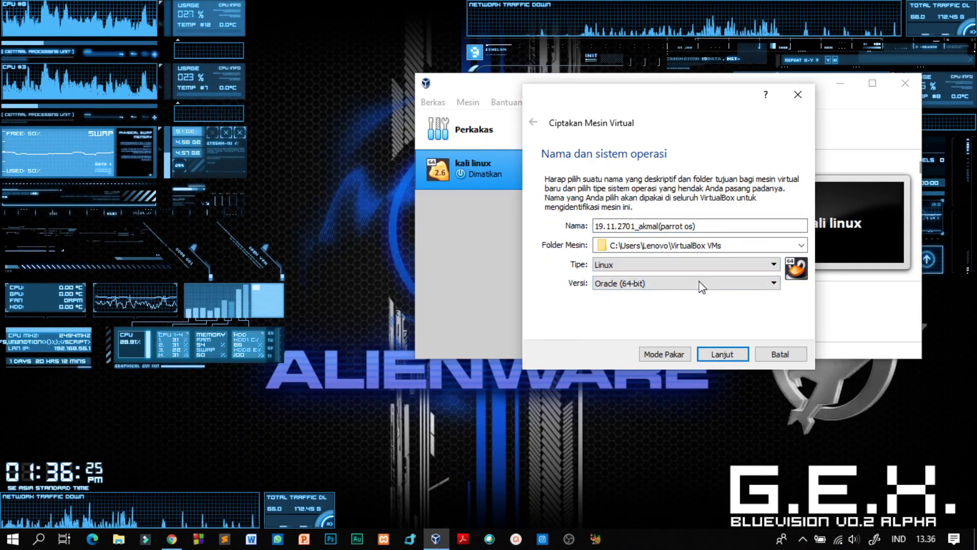
click(723, 353)
Set the machine's memory to 2048 MB
double_click(766, 228)
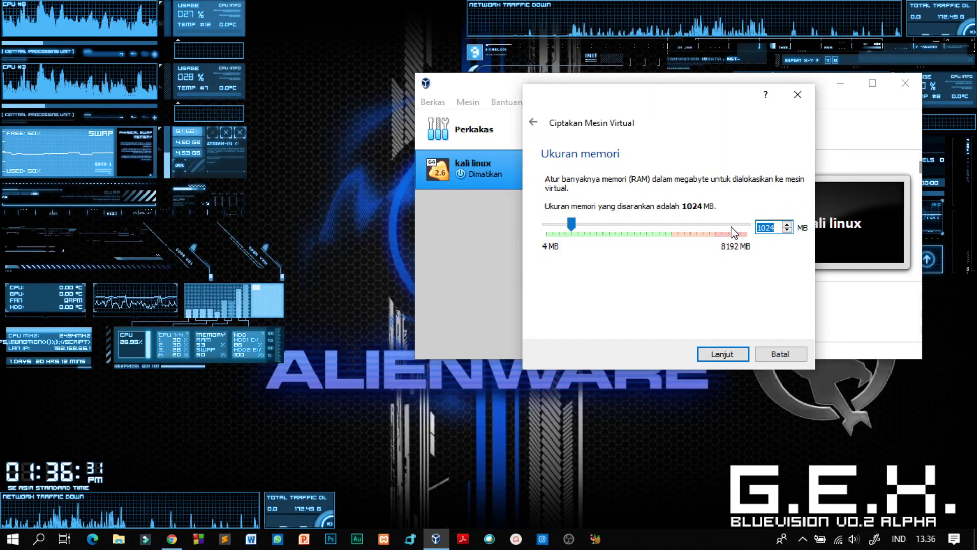
drag(572, 225, 596, 229)
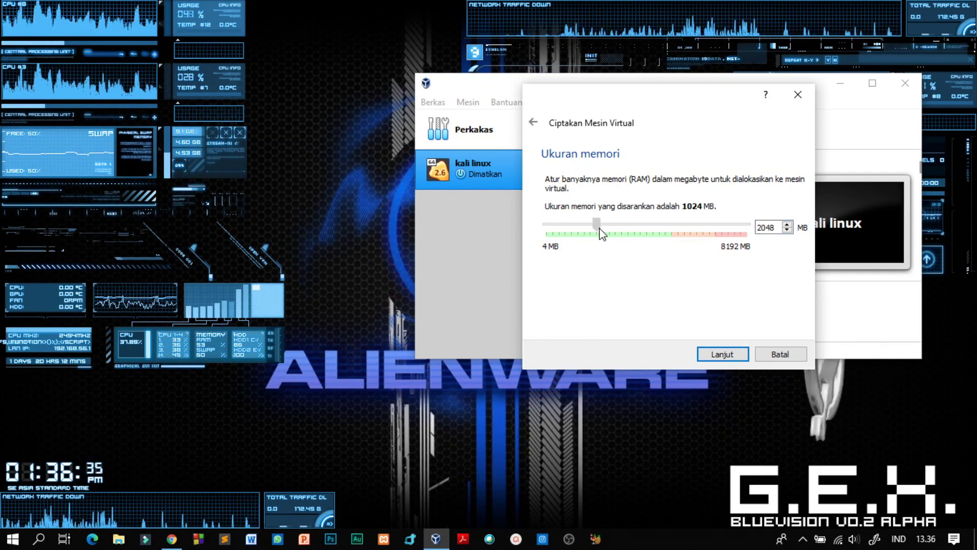
click(717, 354)
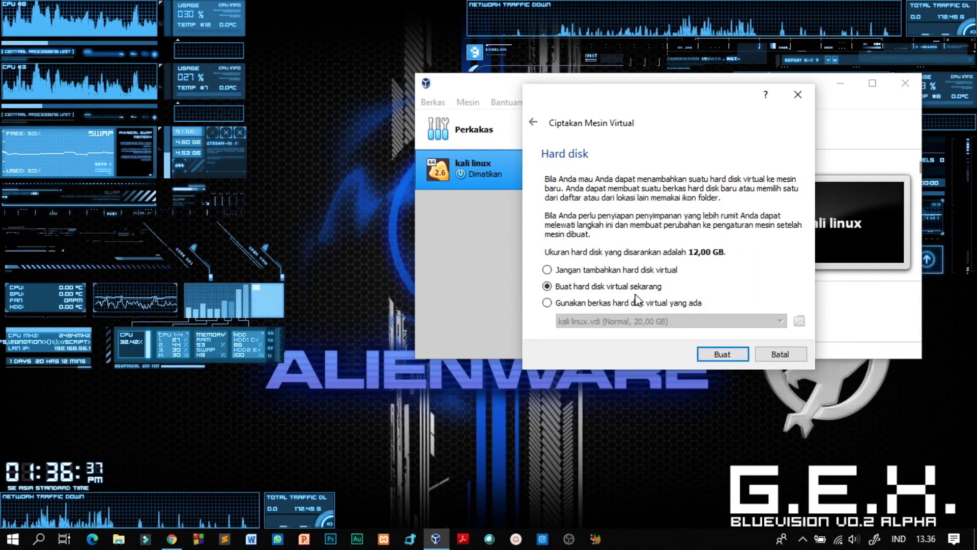
Begin creating a VDI hard disk, then cancel both the disk dialog and the wizard
click(735, 357)
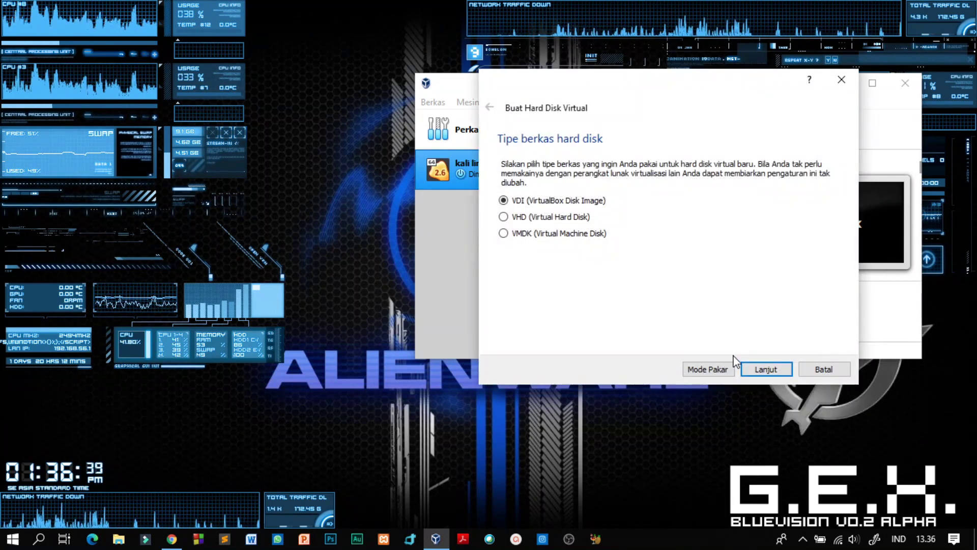
click(753, 367)
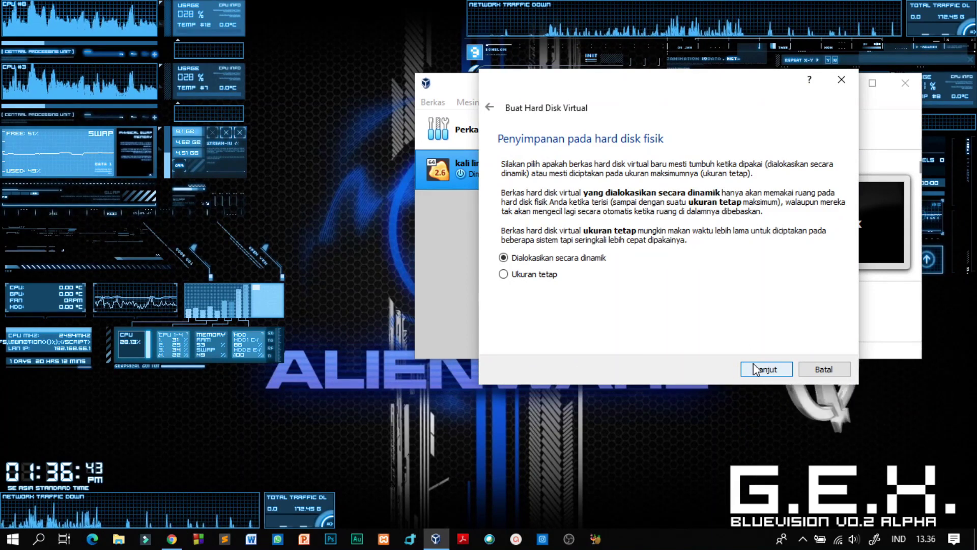
click(810, 369)
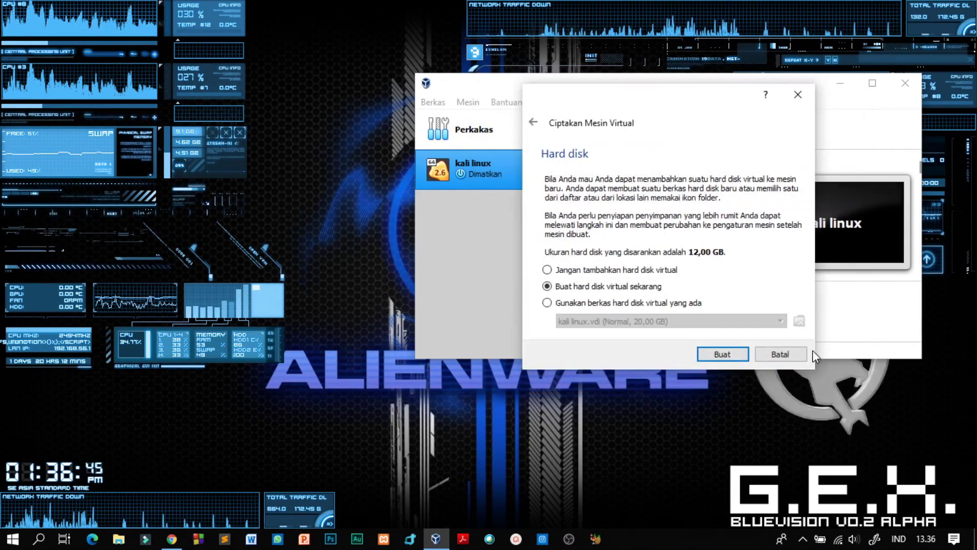
click(799, 355)
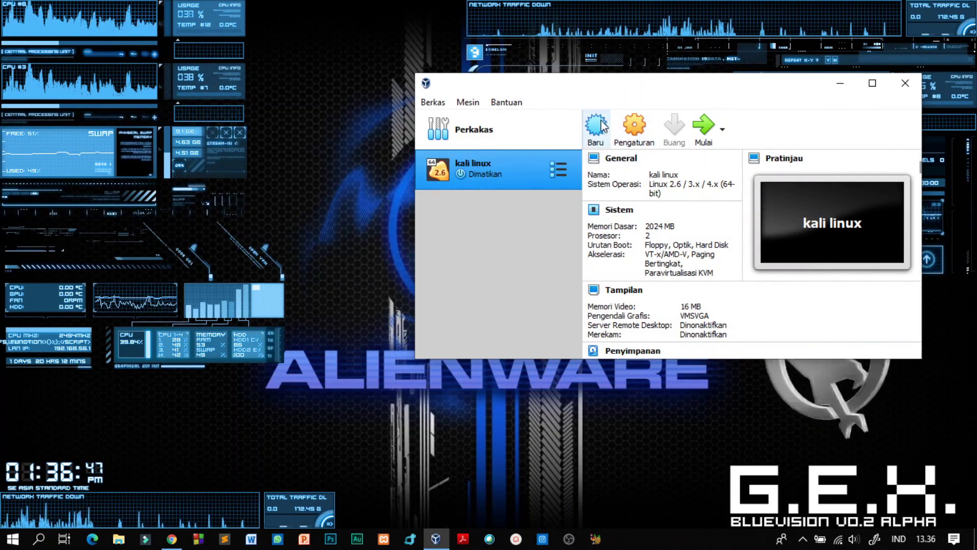
Create a new machine named with the student ID and 'parrot os', typed Linux, Oracle (64-bit)
click(596, 125)
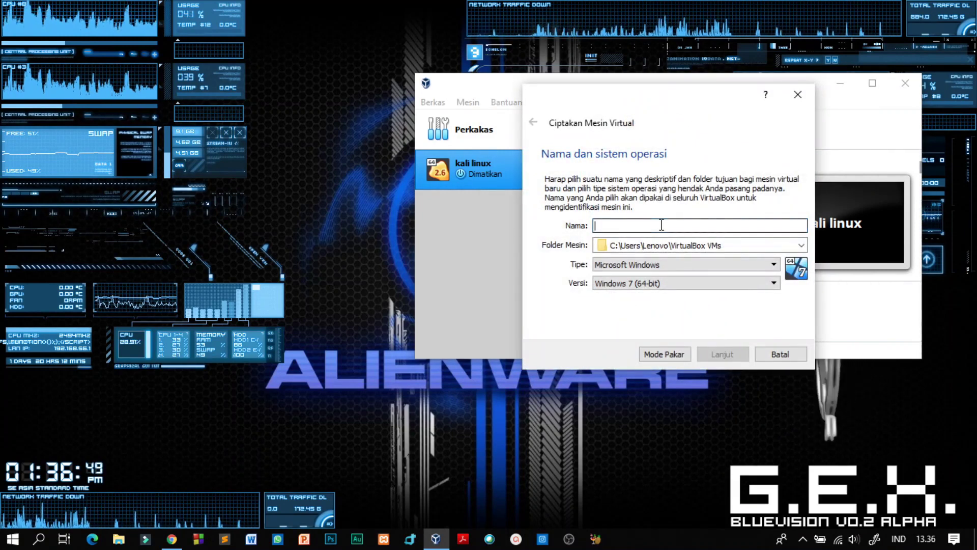
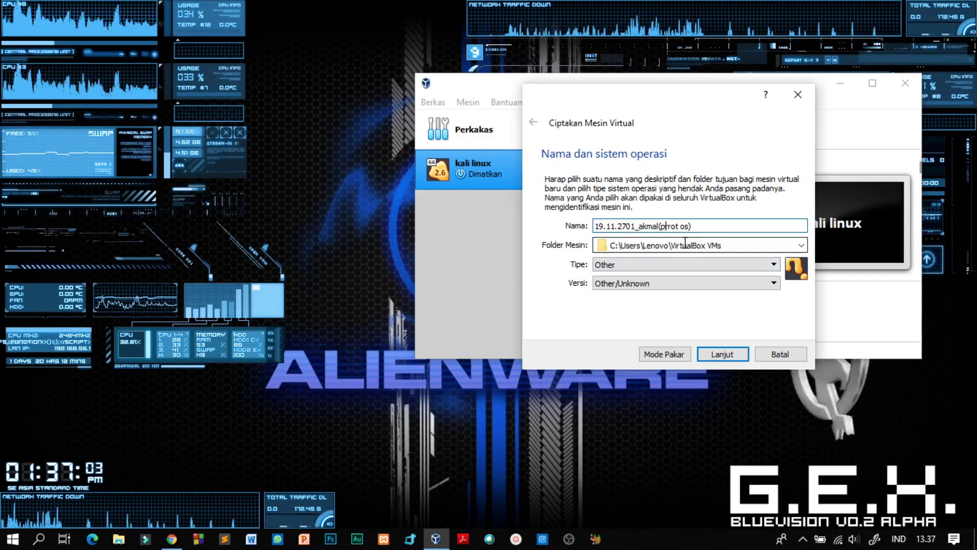
click(691, 264)
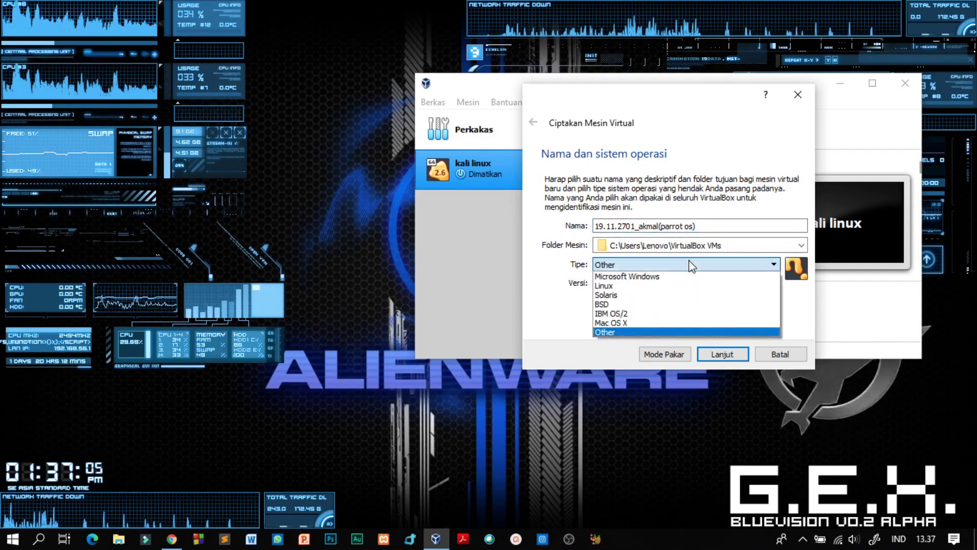
click(640, 291)
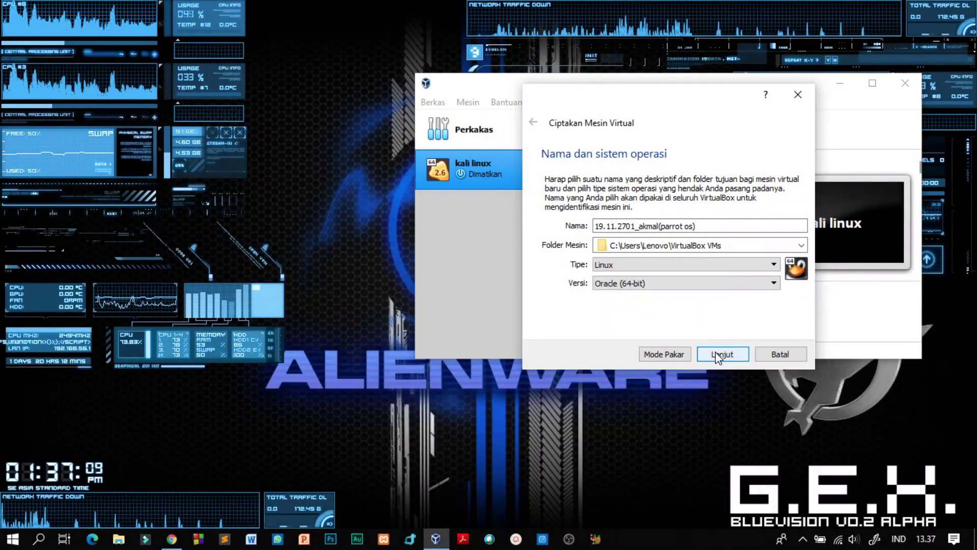
click(716, 353)
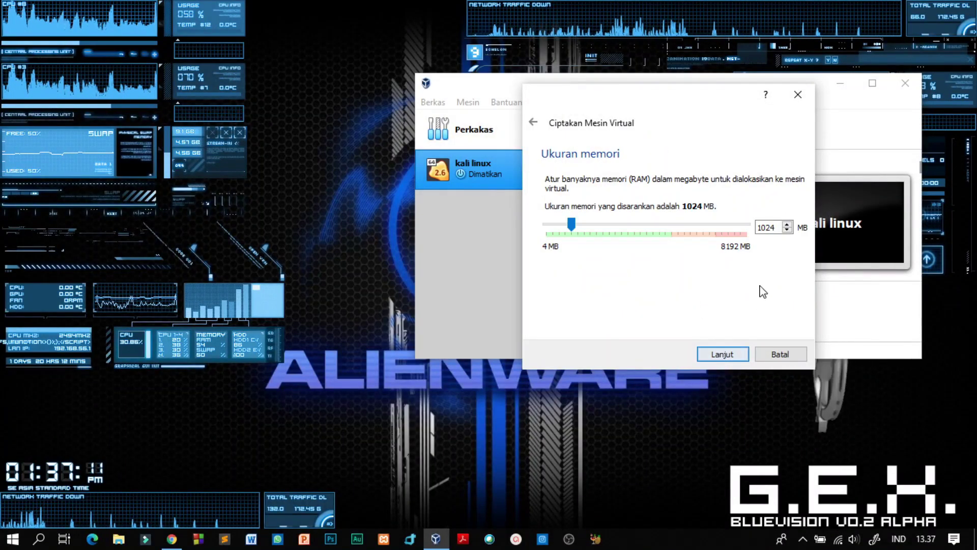
Change the memory amount to 2024 MB
click(763, 227)
key(BackSpace)
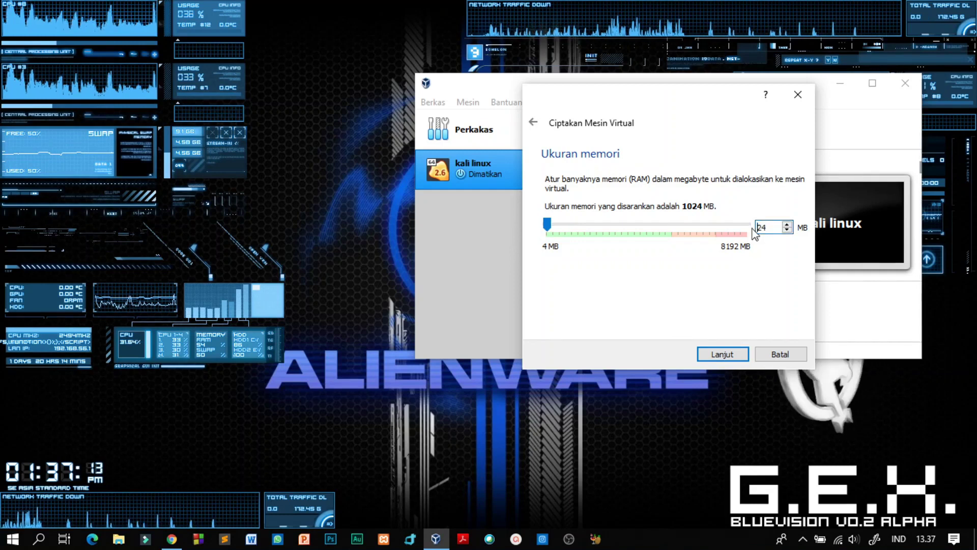
text(20)
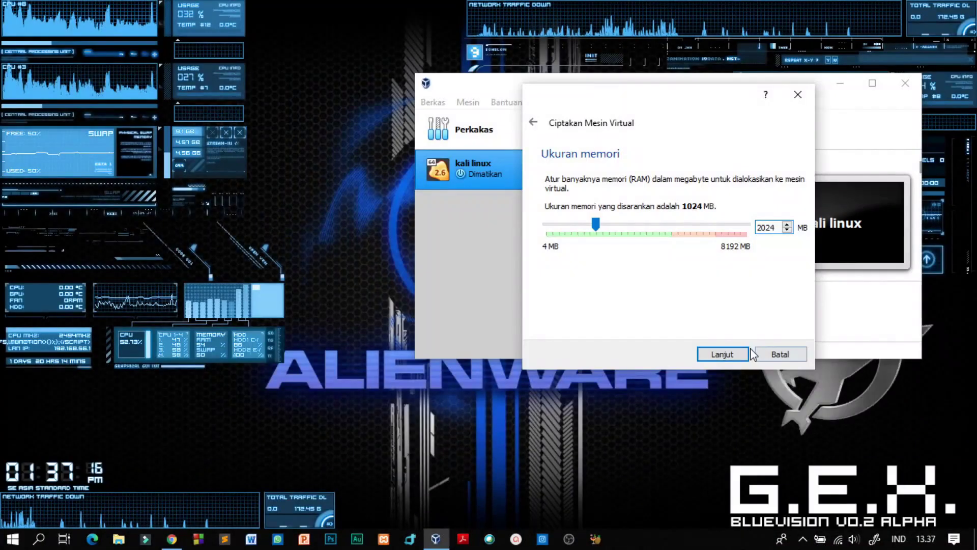
click(746, 352)
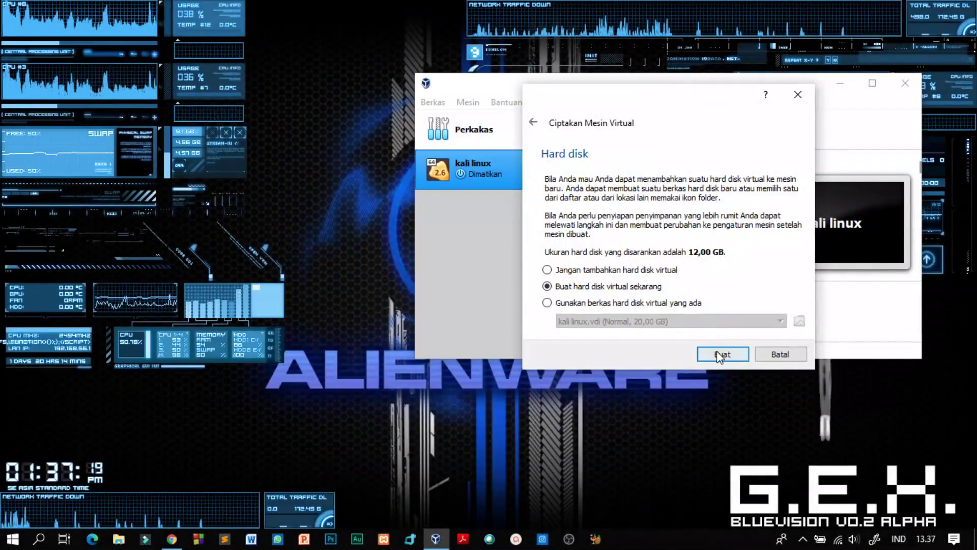
Create a dynamically allocated 12 GB VDI hard disk to finish the machine
click(718, 354)
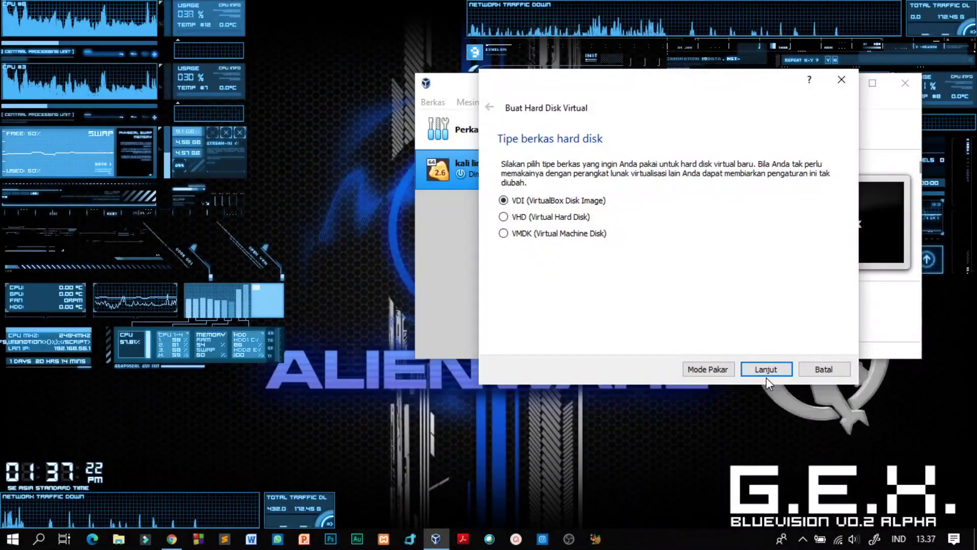
click(765, 375)
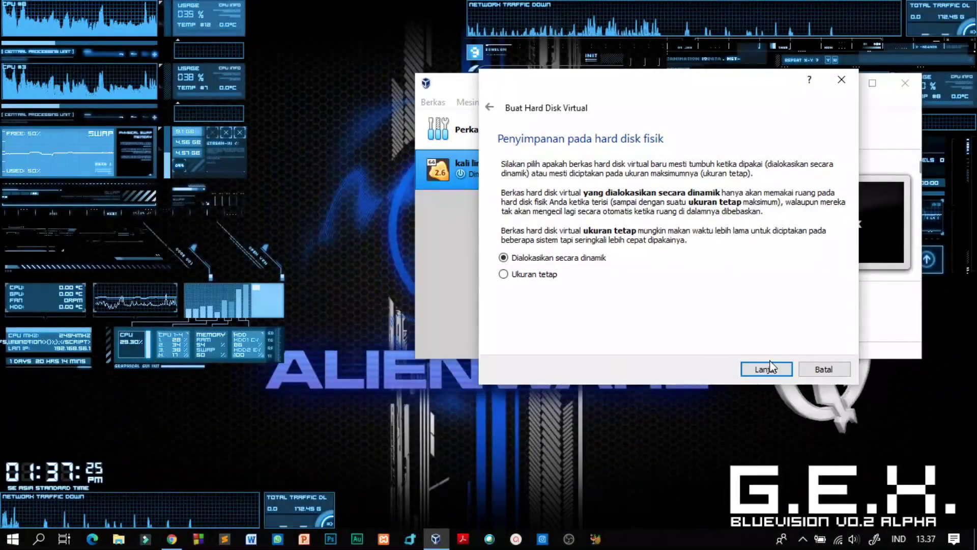
click(766, 369)
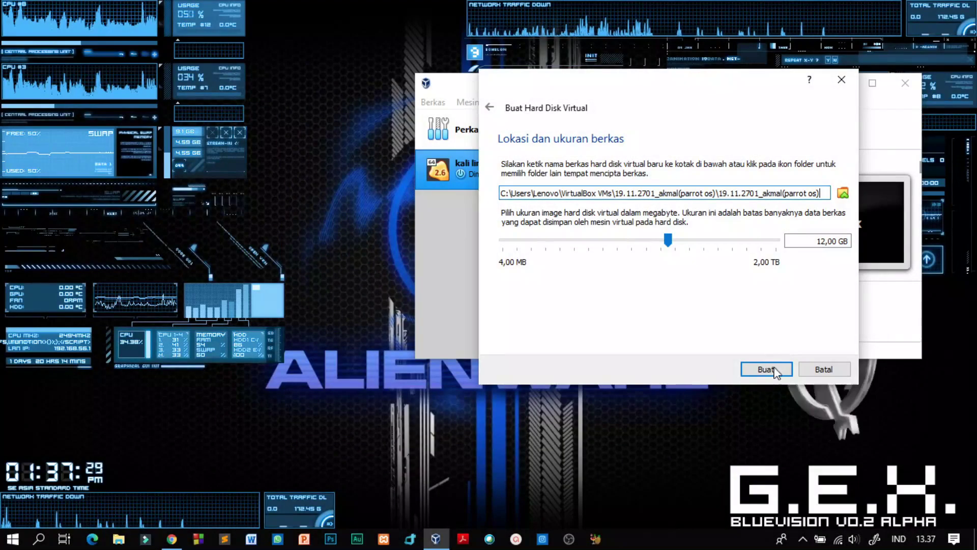
click(766, 369)
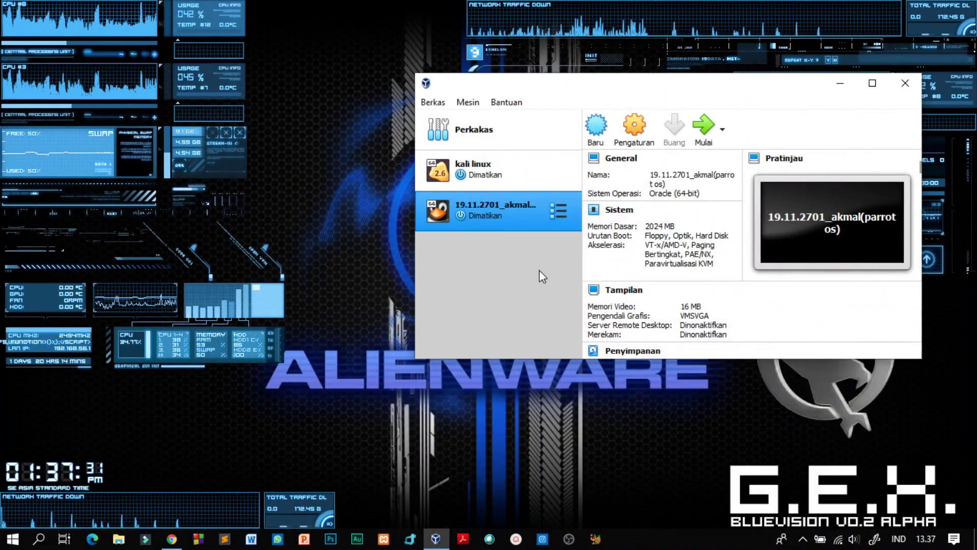
In the machine's Sistem > Prosesor settings, set the processor count to 2
click(644, 136)
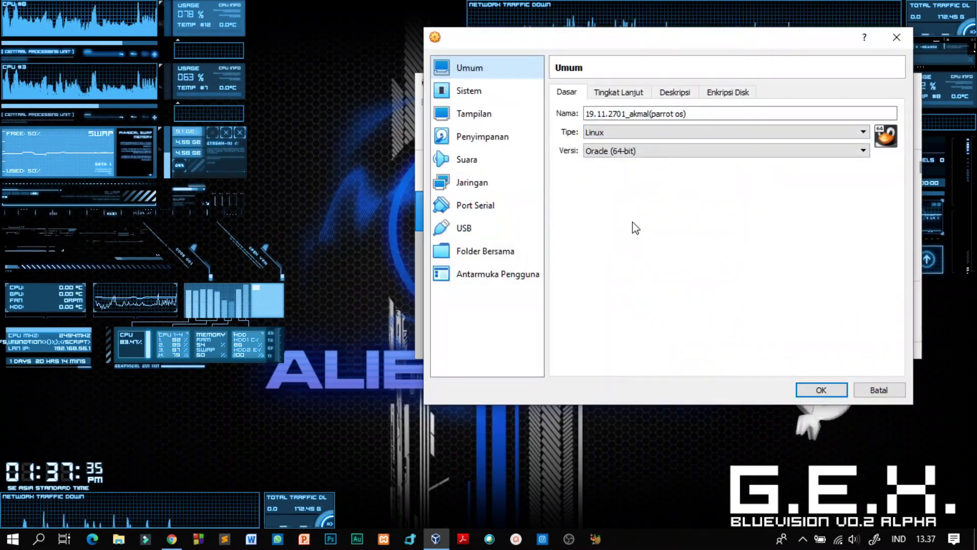
click(481, 94)
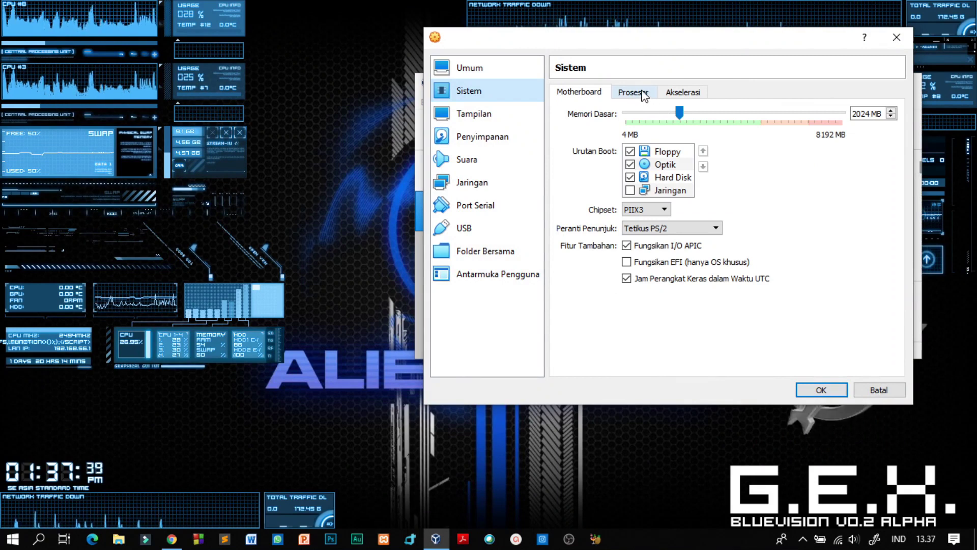
click(646, 94)
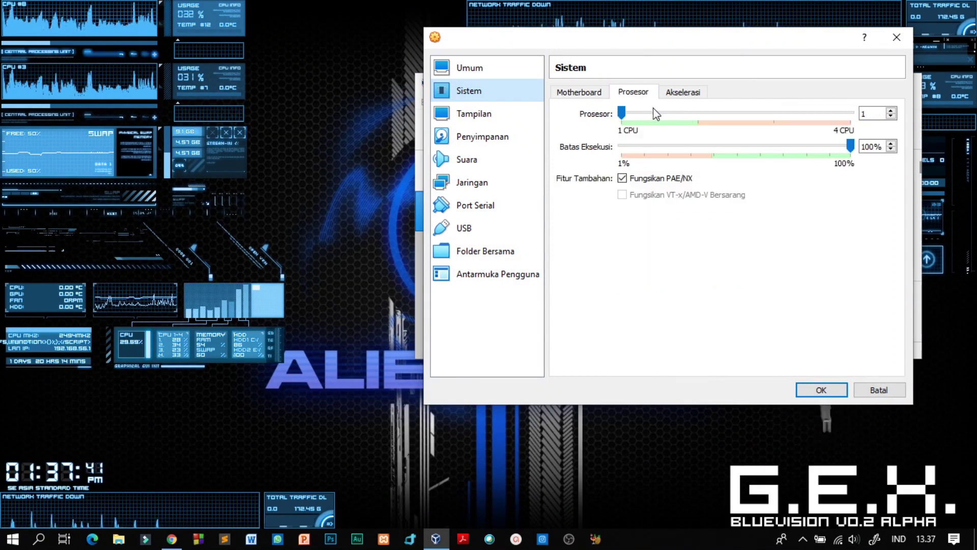
click(700, 112)
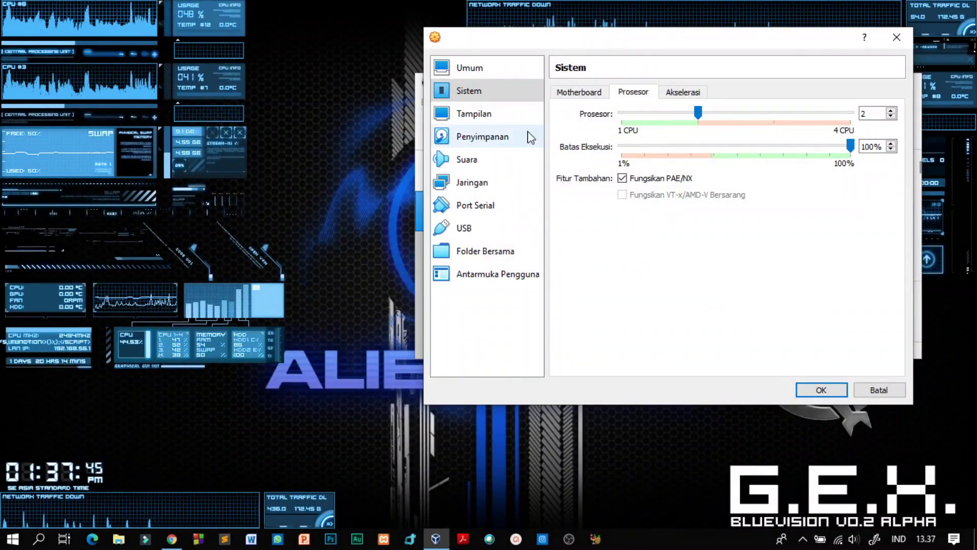
Select the empty optical drive under IDE in the storage settings
click(514, 144)
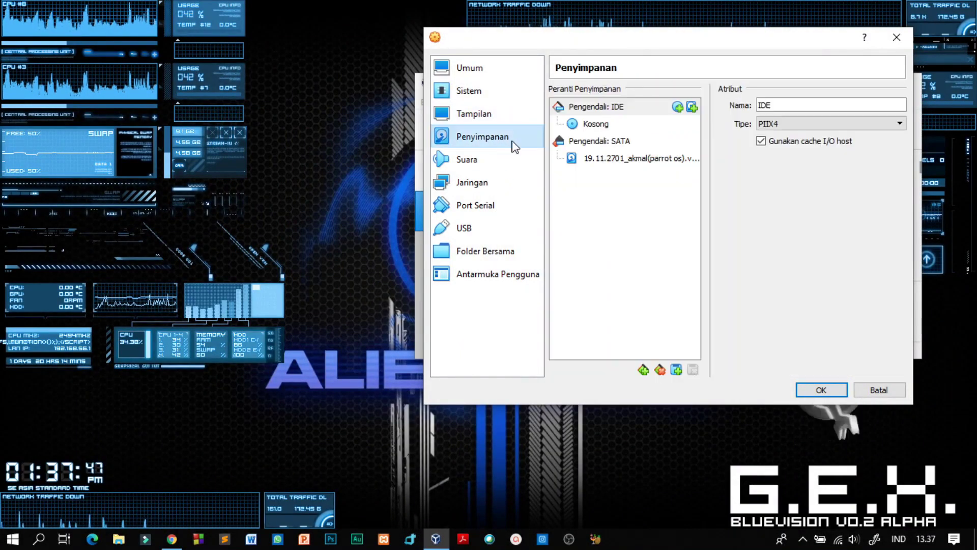
click(601, 126)
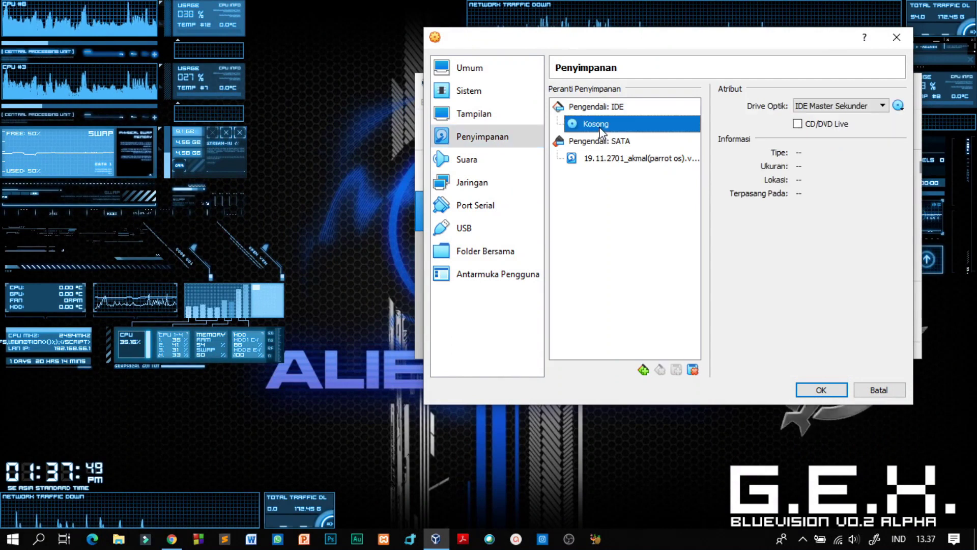
click(609, 159)
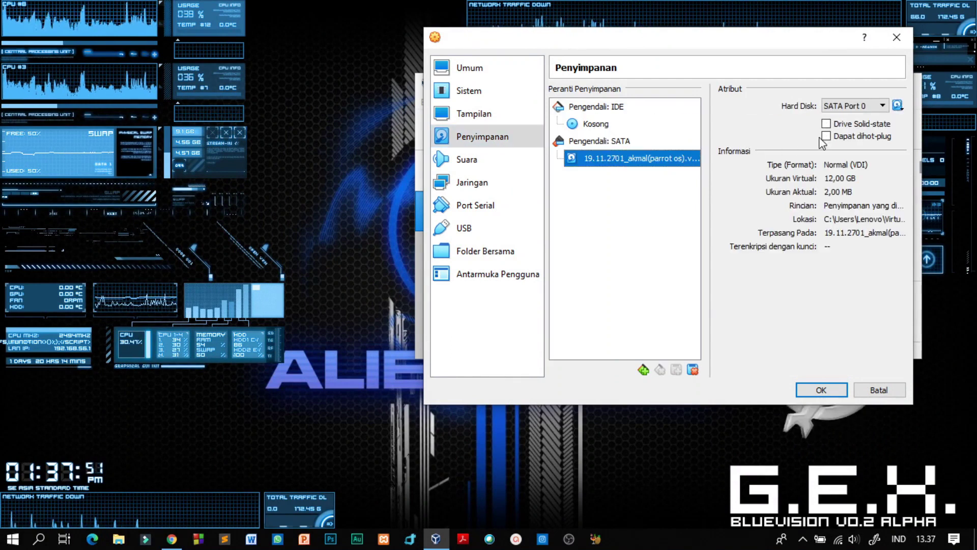
click(884, 106)
click(883, 106)
click(600, 126)
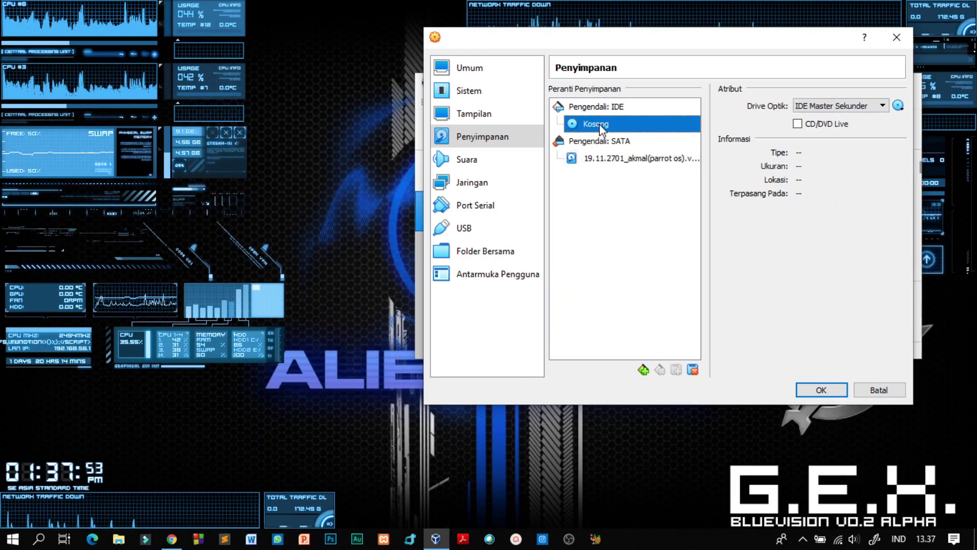
click(883, 106)
click(883, 106)
Load Parrot-home-4.9_x64.iso from Downloads into the optical drive and save the settings
click(899, 106)
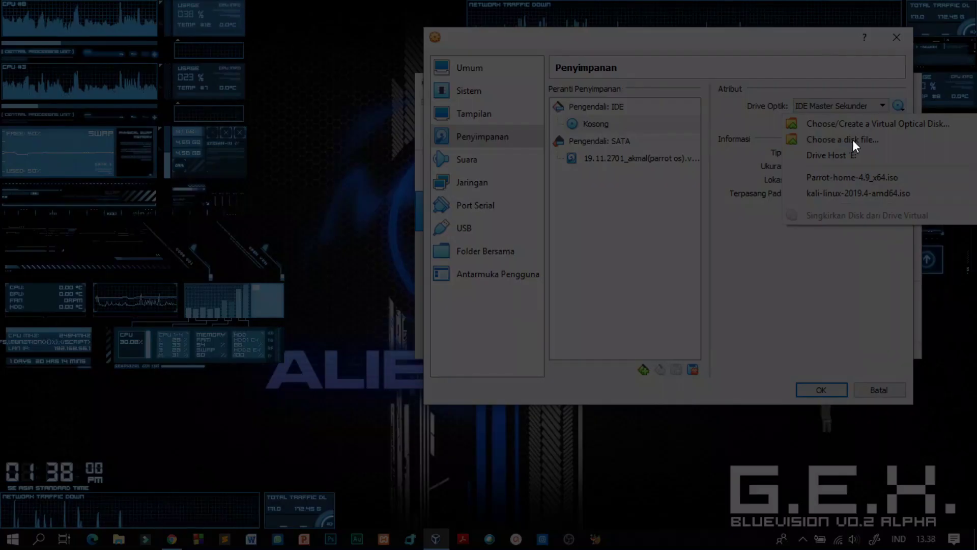
click(853, 140)
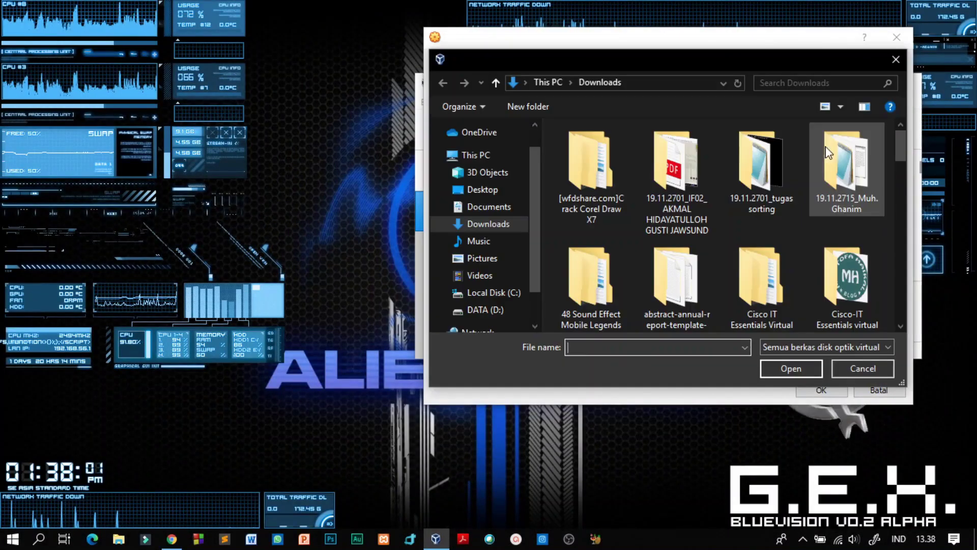
click(757, 41)
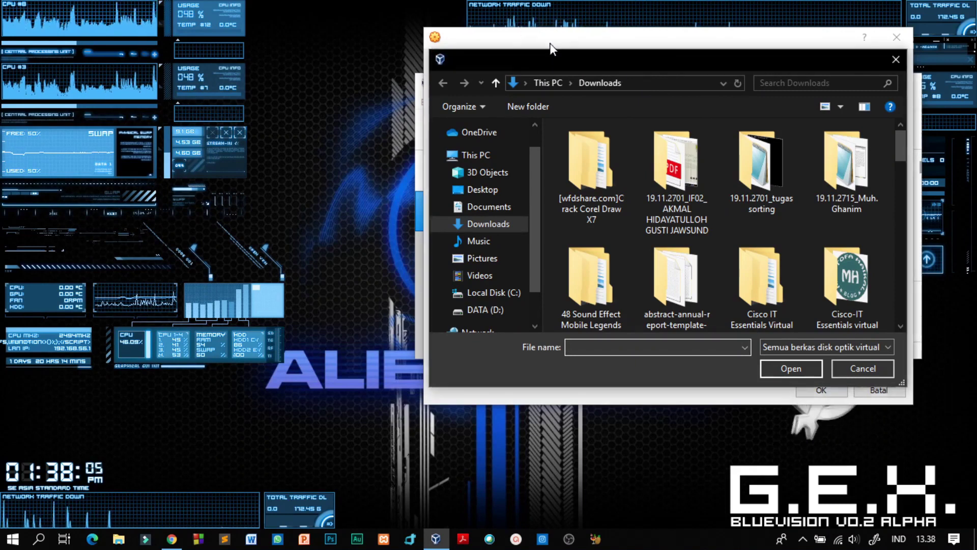
drag(900, 154, 905, 316)
click(863, 267)
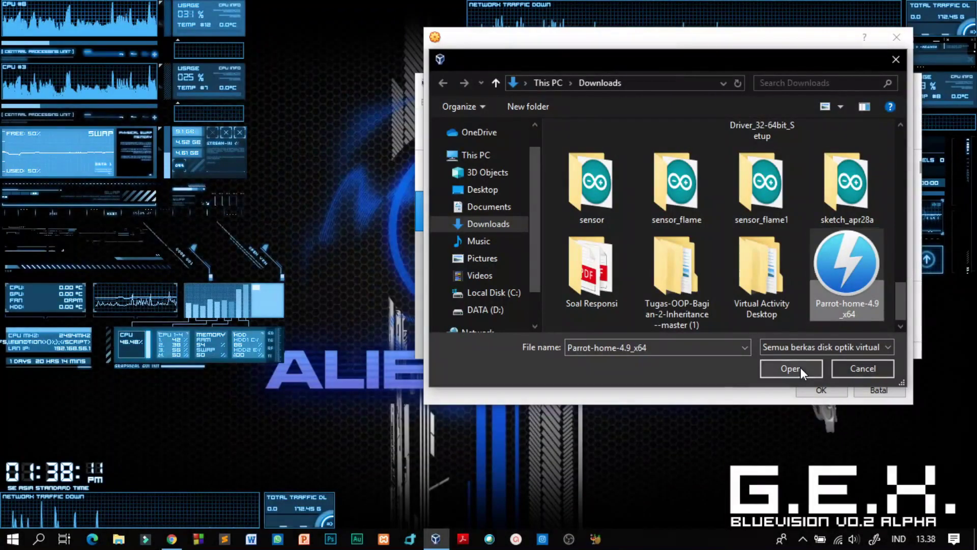
click(792, 368)
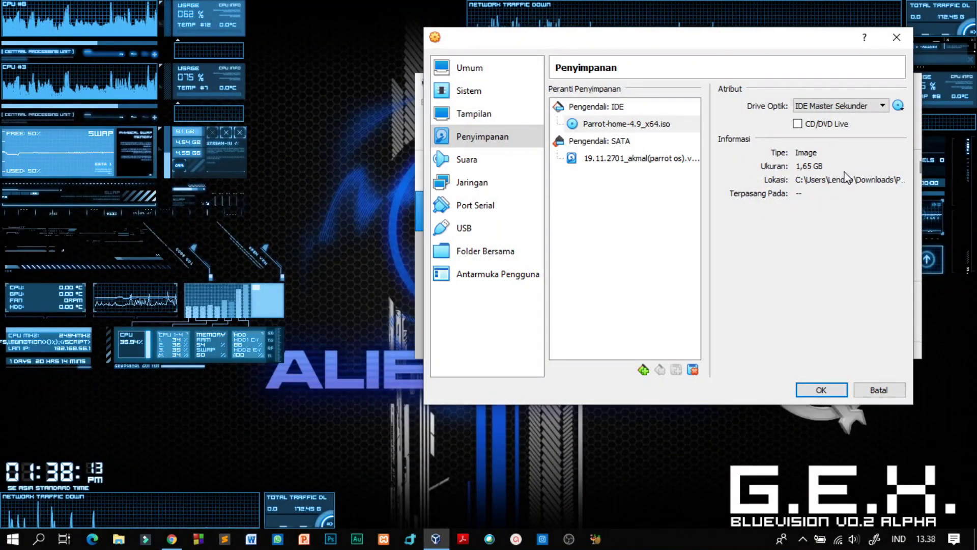
click(821, 393)
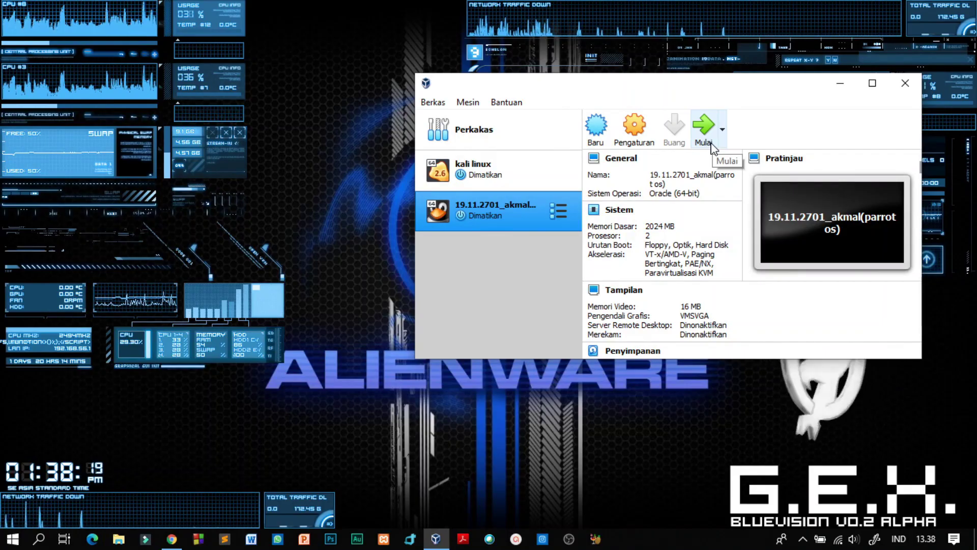
Start the Parrot OS machine and choose Parrot-home-4.9_x64.iso as its start-up disk
click(711, 140)
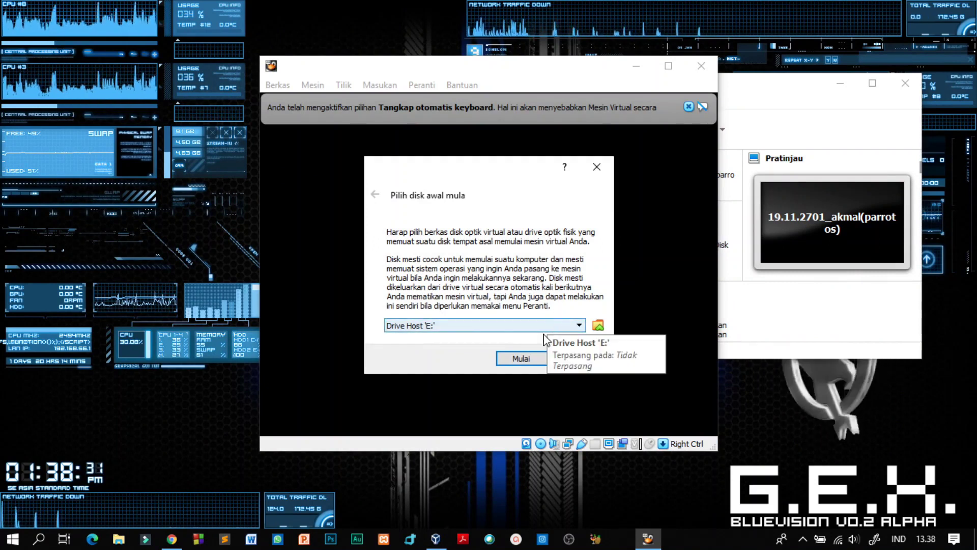
click(580, 326)
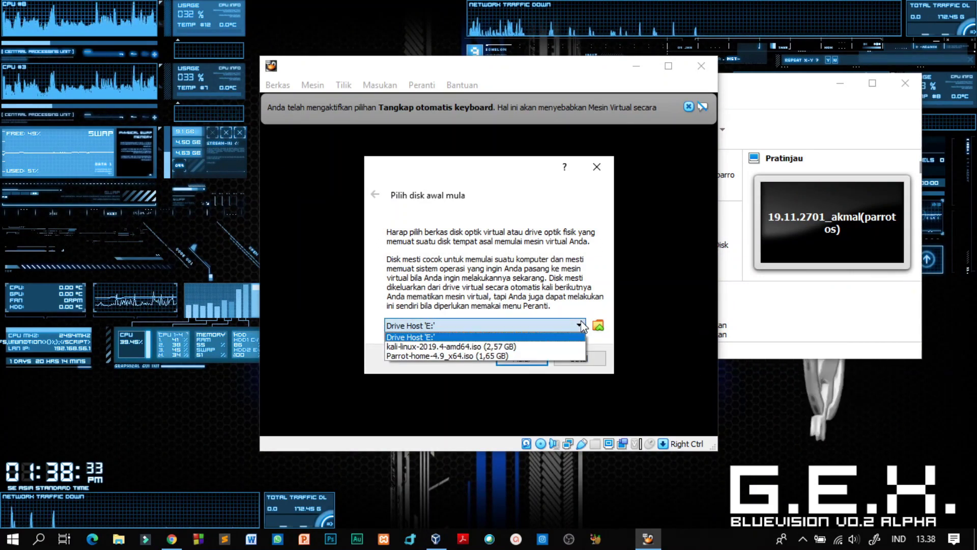
click(529, 356)
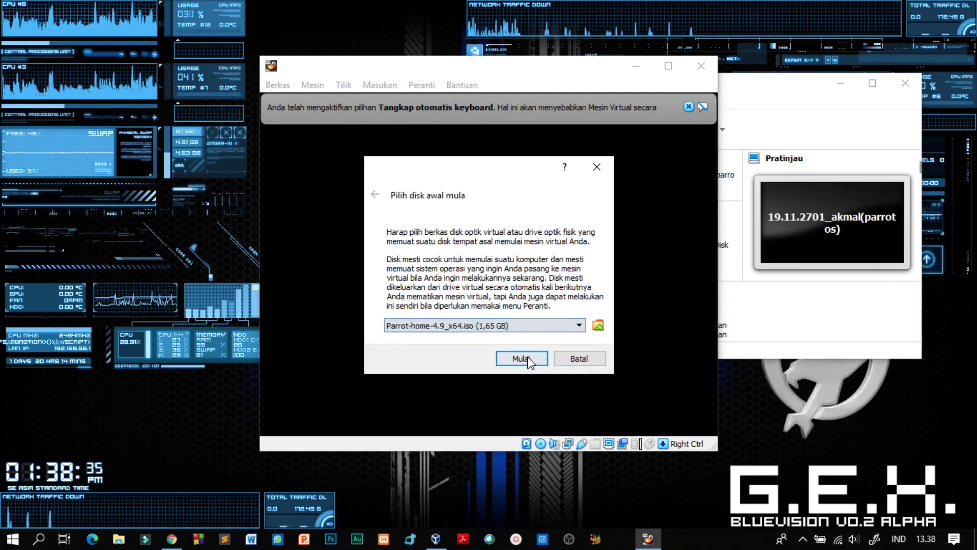
Boot from the ISO and choose Install > Install with GTK GUI in the boot menu
click(522, 358)
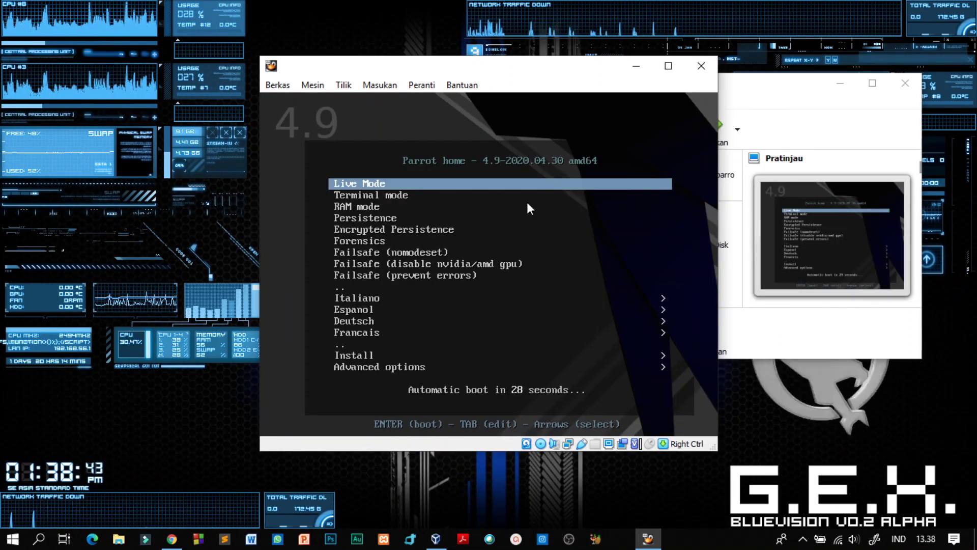
key(Down)
key(Down)
key(Down)
key(Down)
key(Down)
key(Down)
key(Down)
key(Down)
key(Down)
key(Down)
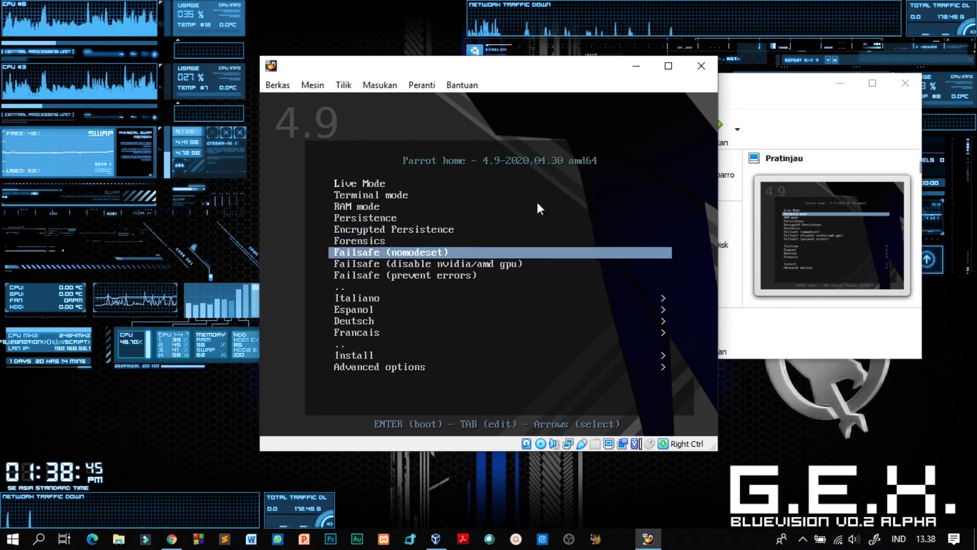
key(Down)
key(Down)
key(Down)
key(Down)
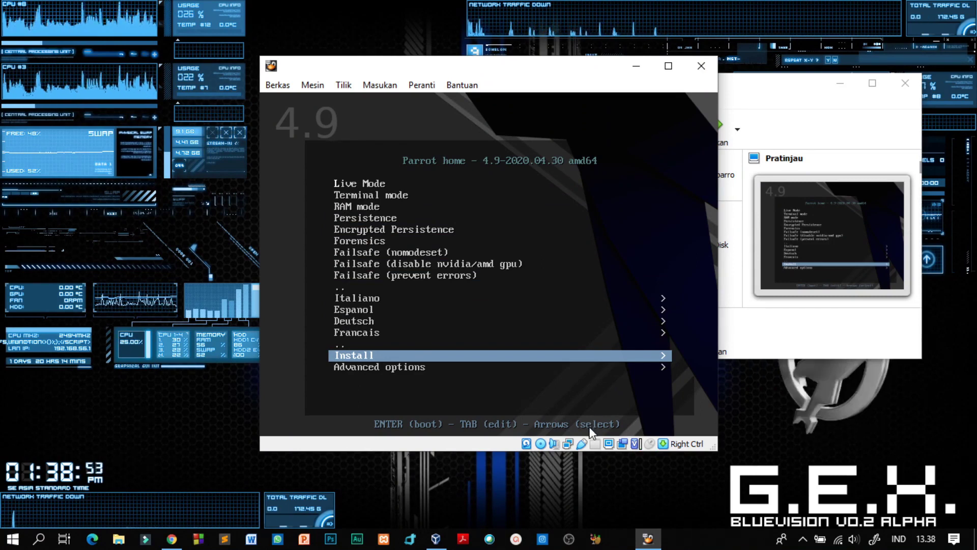
key(Return)
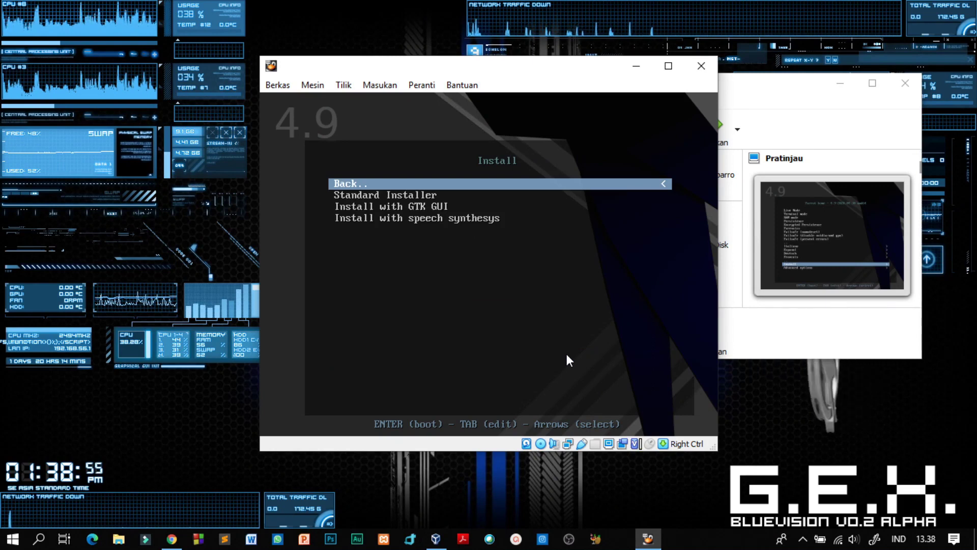
key(Down)
key(Down)
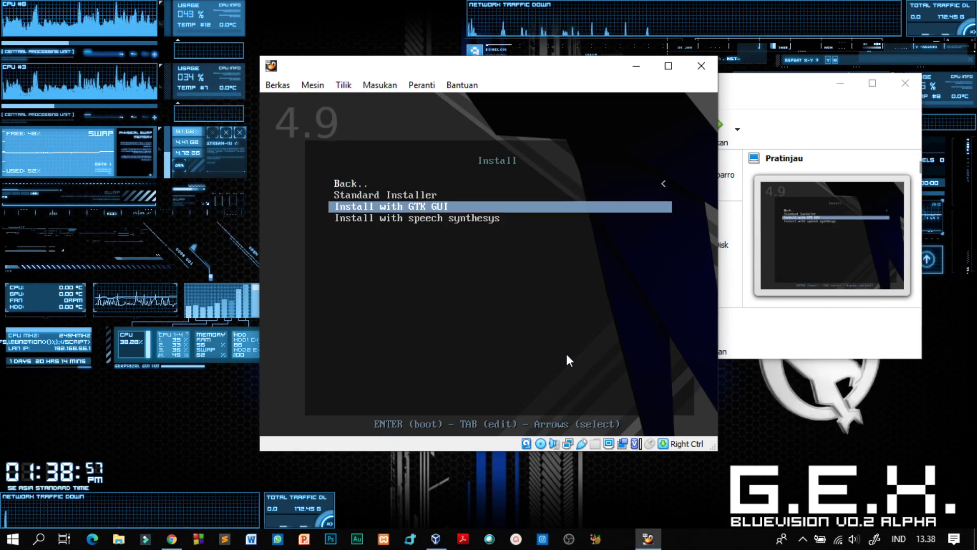
key(Return)
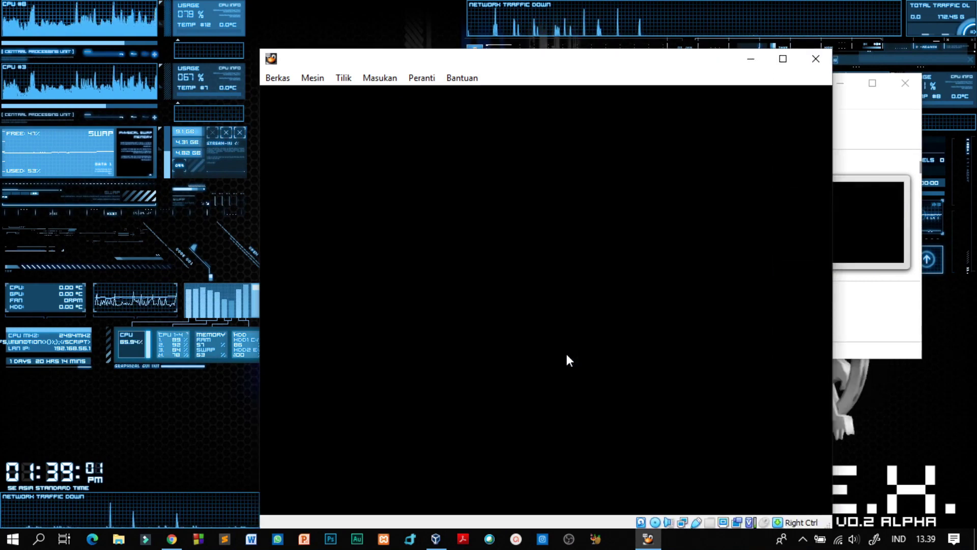
Maximize the VM window, dismiss the mouse notice, and select Indonesian as the installer language
click(783, 59)
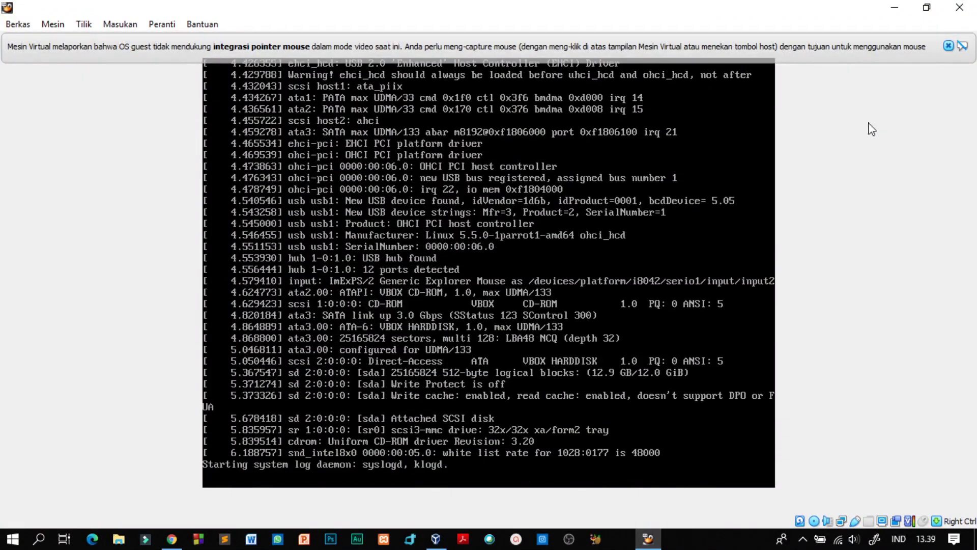
click(947, 46)
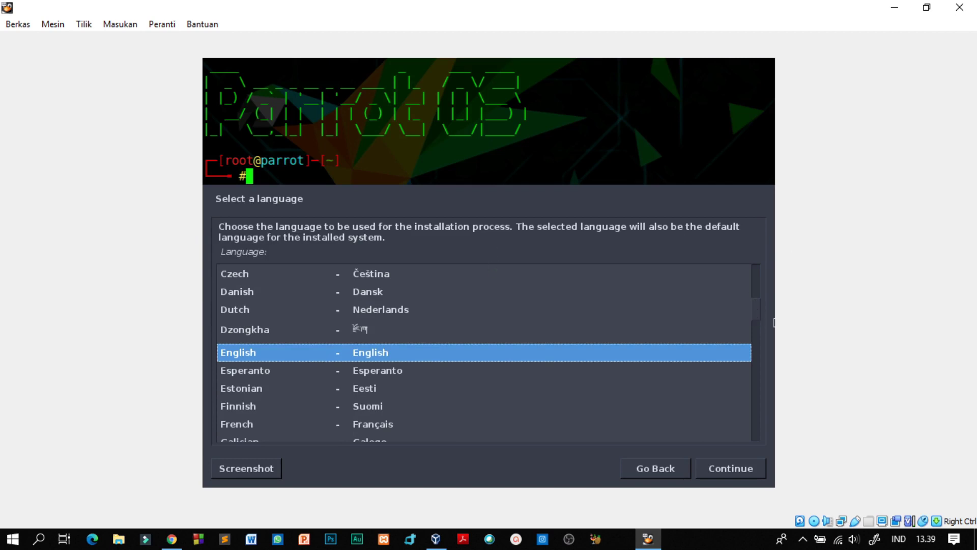
drag(758, 320, 757, 353)
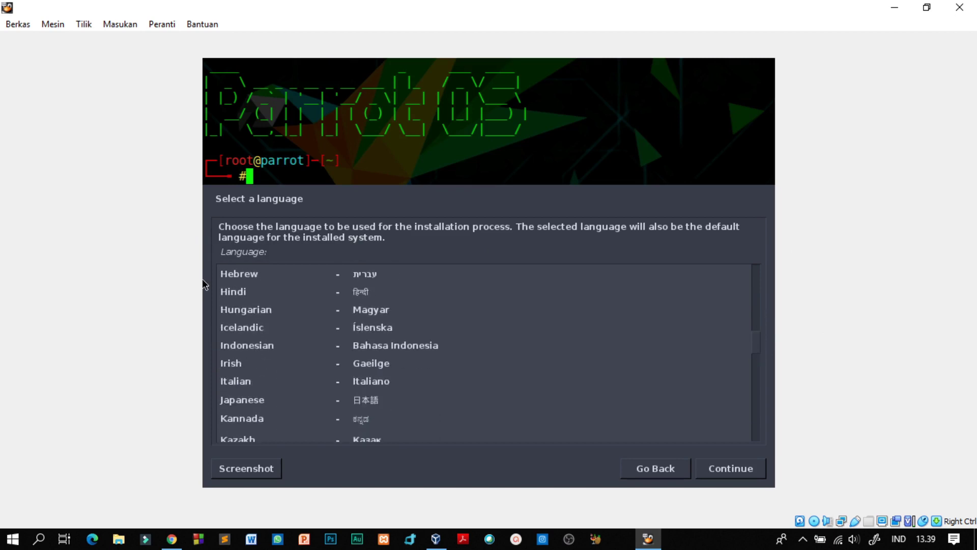
click(230, 349)
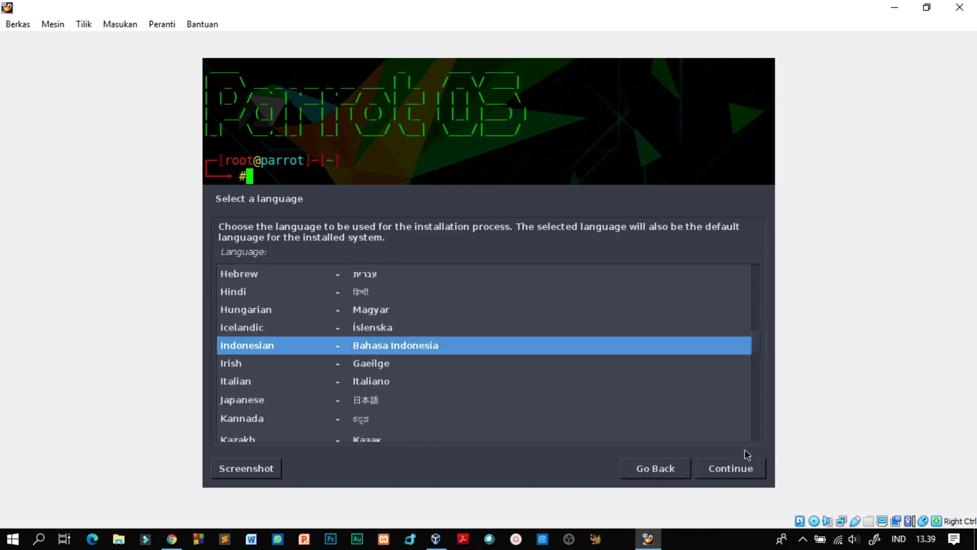
click(756, 470)
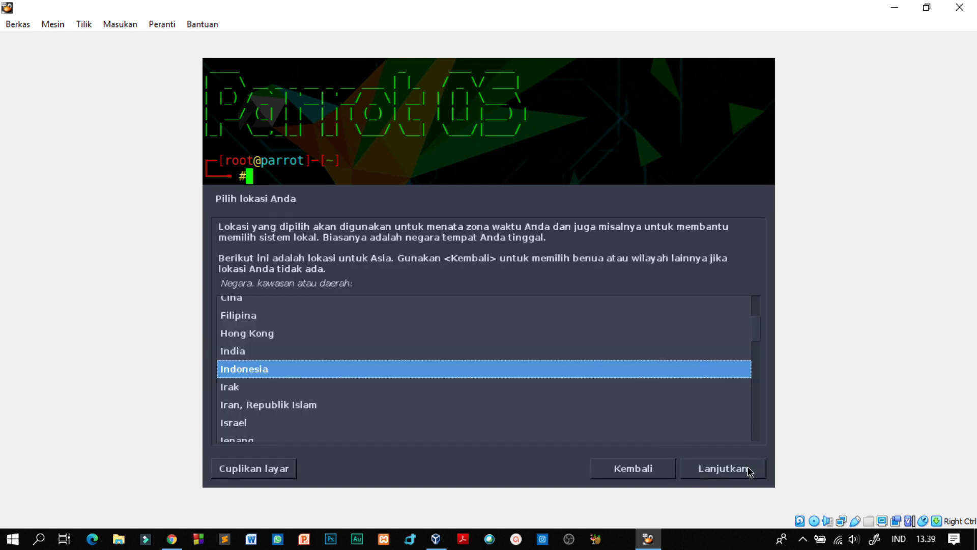
Accept Indonesia as the location and confirm Inggris Amerika as the keyboard layout
click(750, 470)
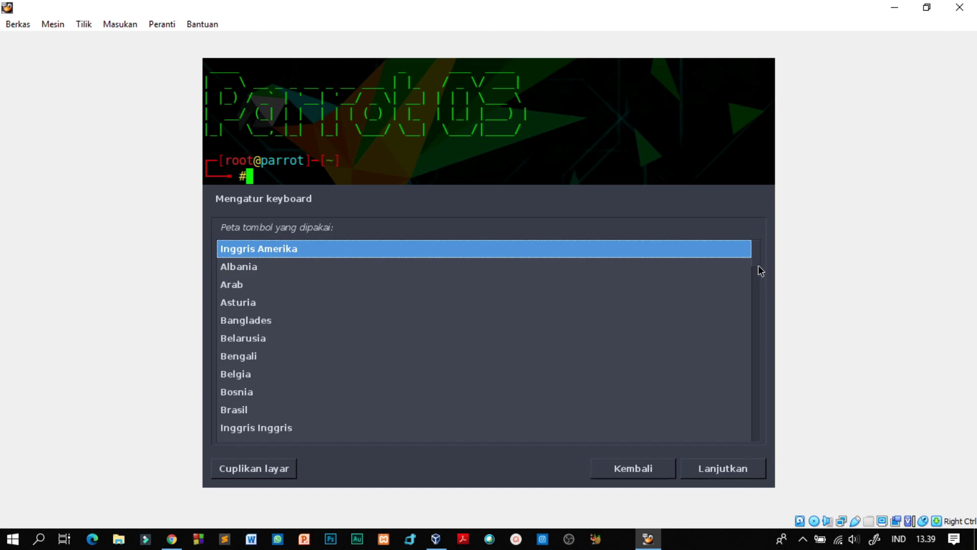
scroll(760, 271, down, 5)
scroll(759, 285, down, 6)
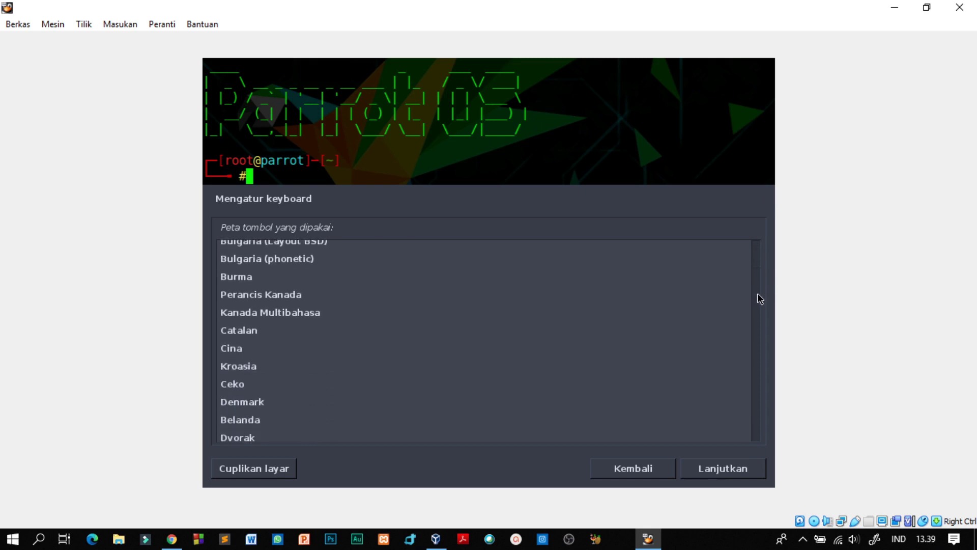
scroll(758, 330, up, 2)
scroll(757, 331, down, 3)
scroll(756, 337, down, 2)
scroll(754, 342, down, 2)
scroll(754, 342, up, 1)
scroll(755, 346, down, 2)
scroll(755, 351, down, 2)
scroll(755, 347, up, 3)
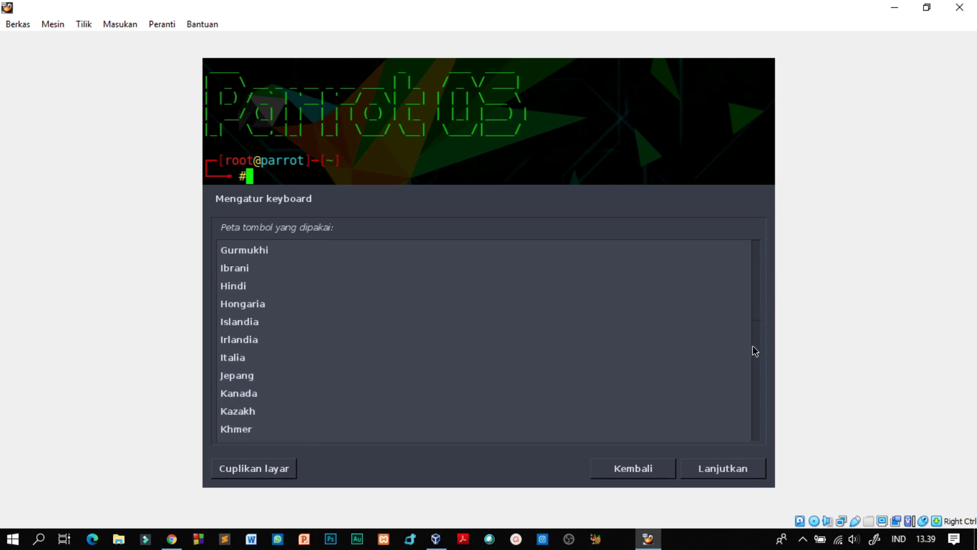
drag(752, 340, 755, 265)
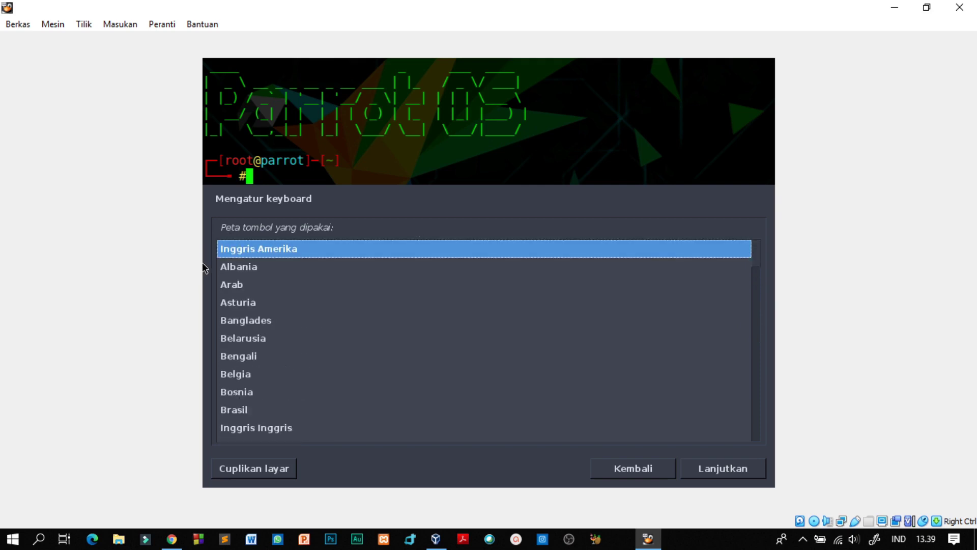
click(233, 253)
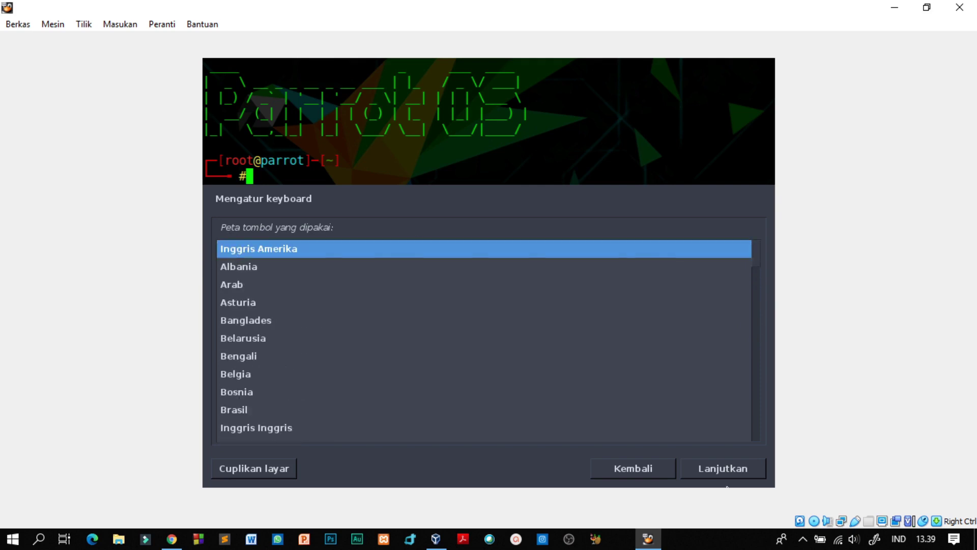
click(753, 472)
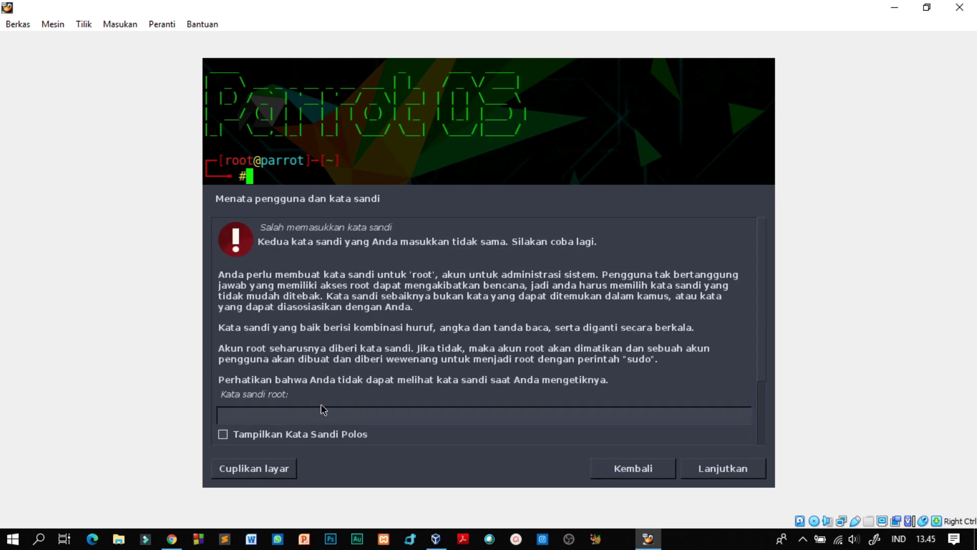
Show the root password in plain text to check it, then continue past the root password step
click(313, 433)
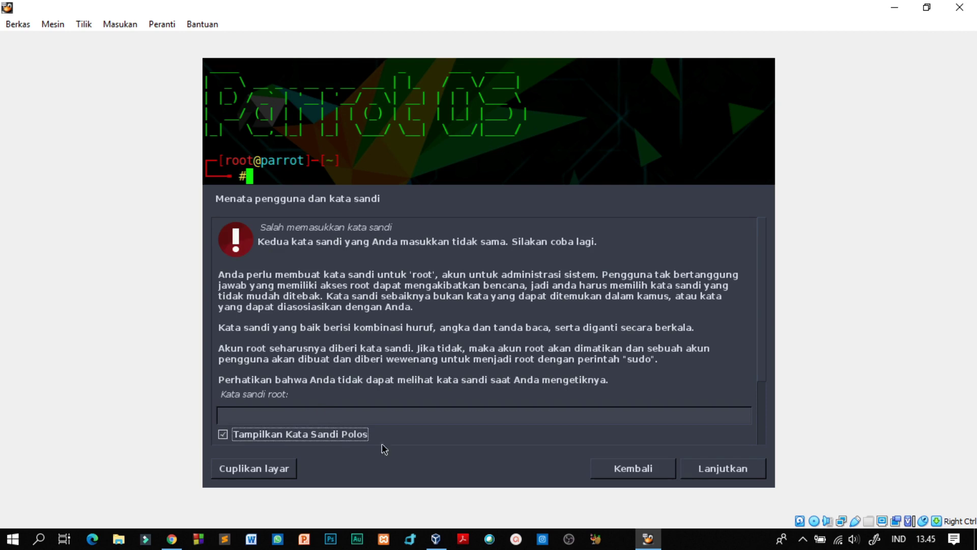
click(734, 467)
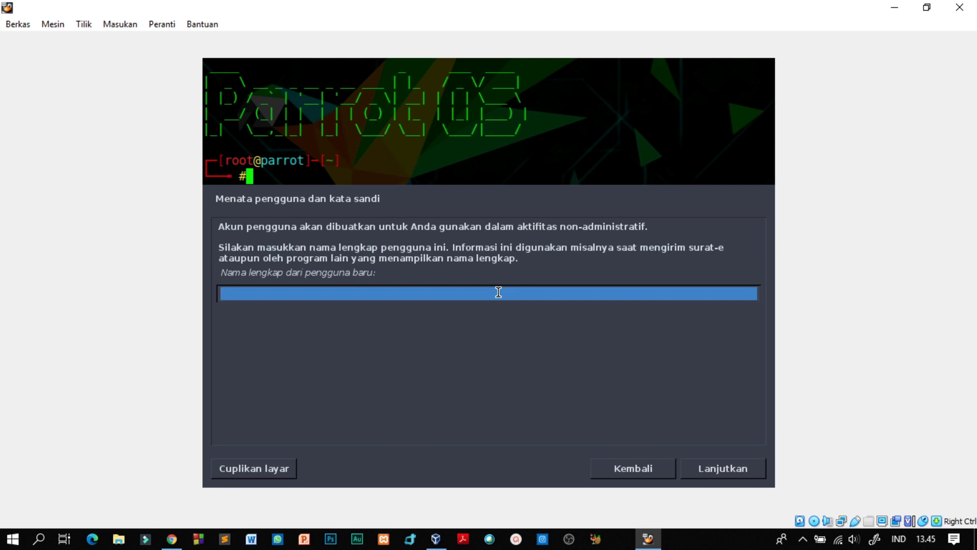
Enter 'akmal' as the new user's full name and accept the suggested username
text(akmal)
click(710, 471)
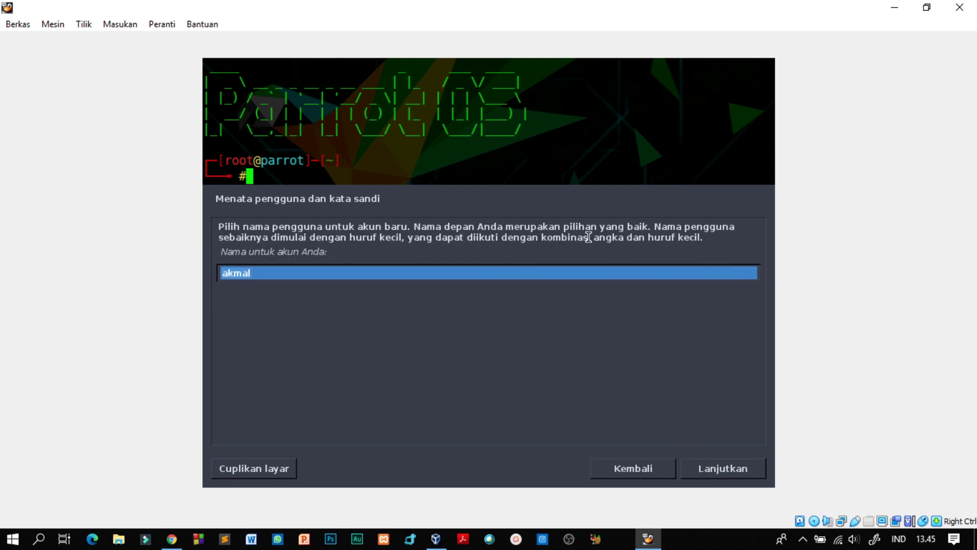
click(705, 476)
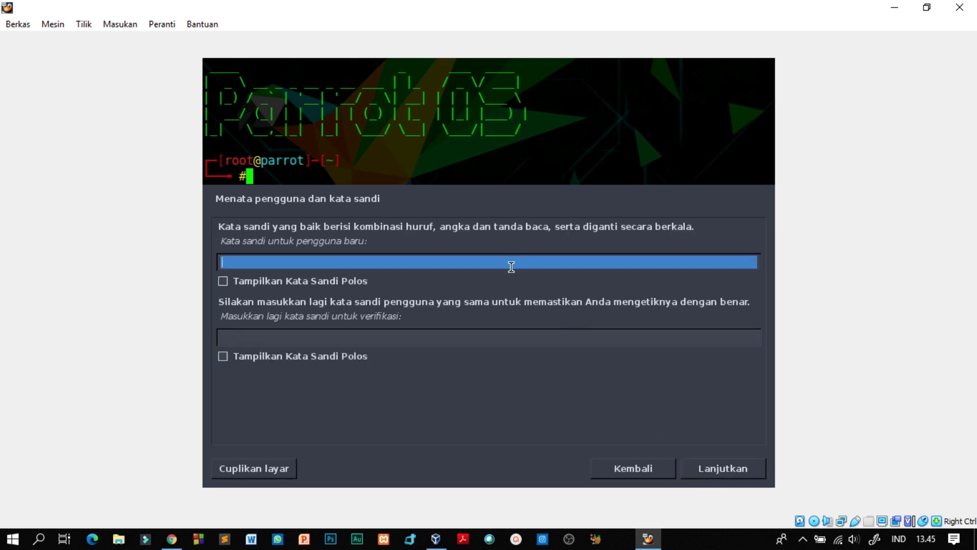
Enter the account password, show both fields in plain text, retype it to verify, and continue
text(•••••••••)
click(240, 283)
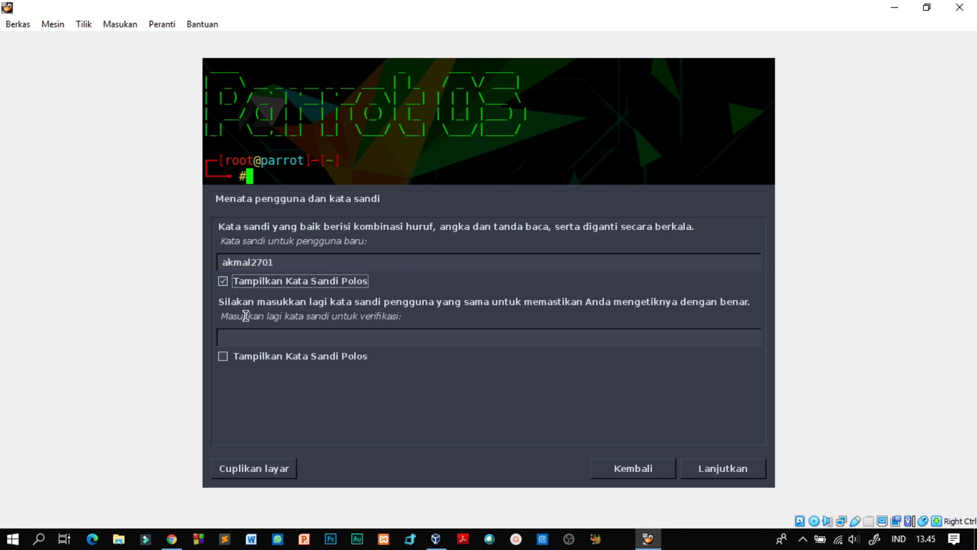
click(223, 356)
click(244, 340)
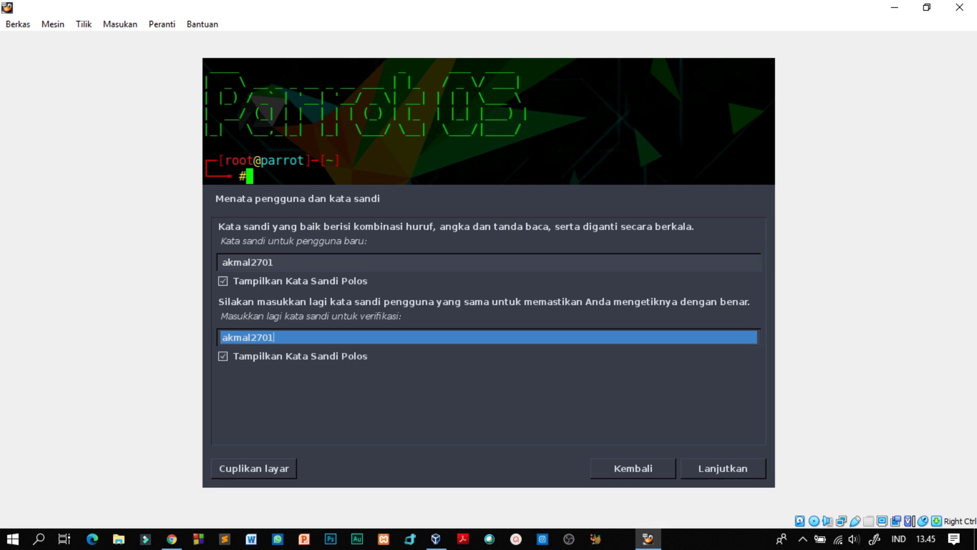
click(762, 474)
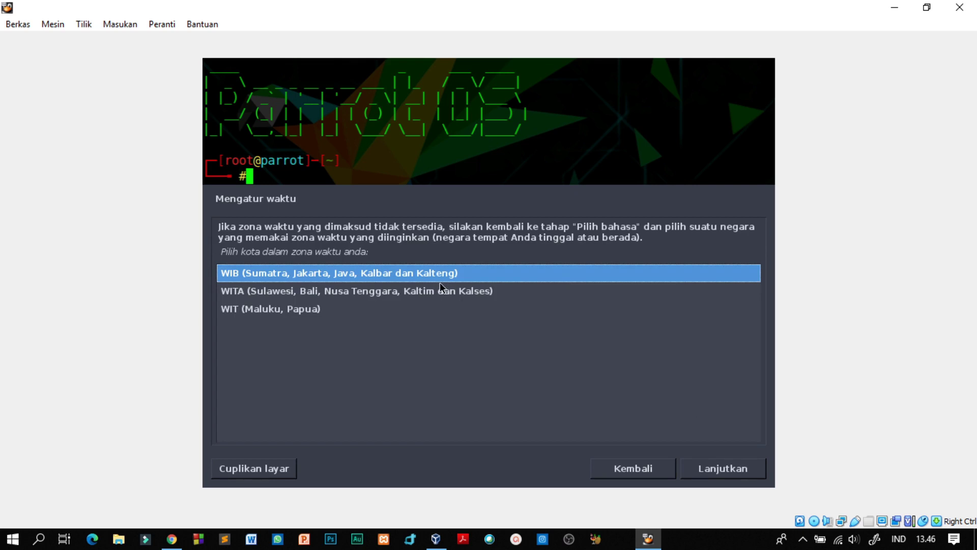
Keep WIB (Sumatra, Jakarta, Java, Kalbar dan Kalteng) as the time zone and continue
click(696, 477)
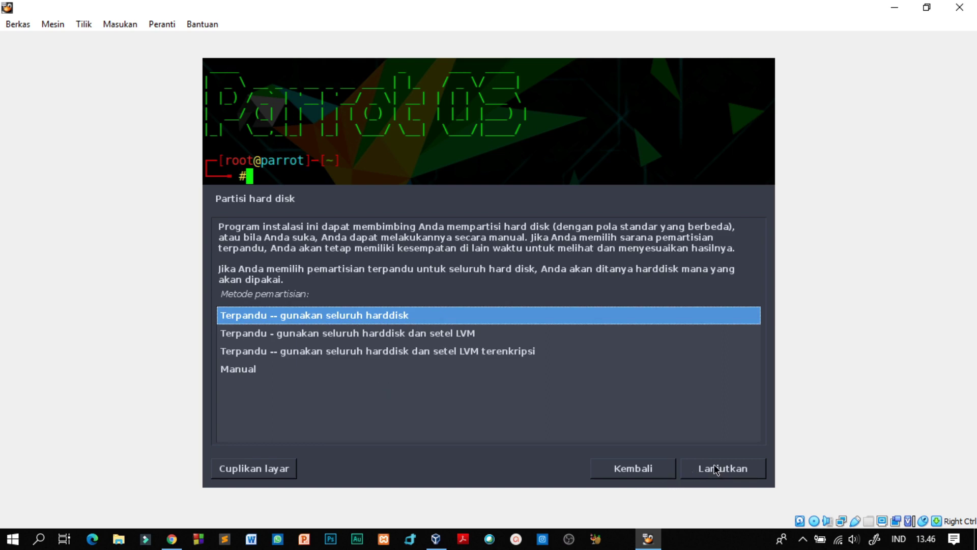
Choose guided whole-disk partitioning on the 12.9 GB VBOX disk with all files in one partition
click(253, 370)
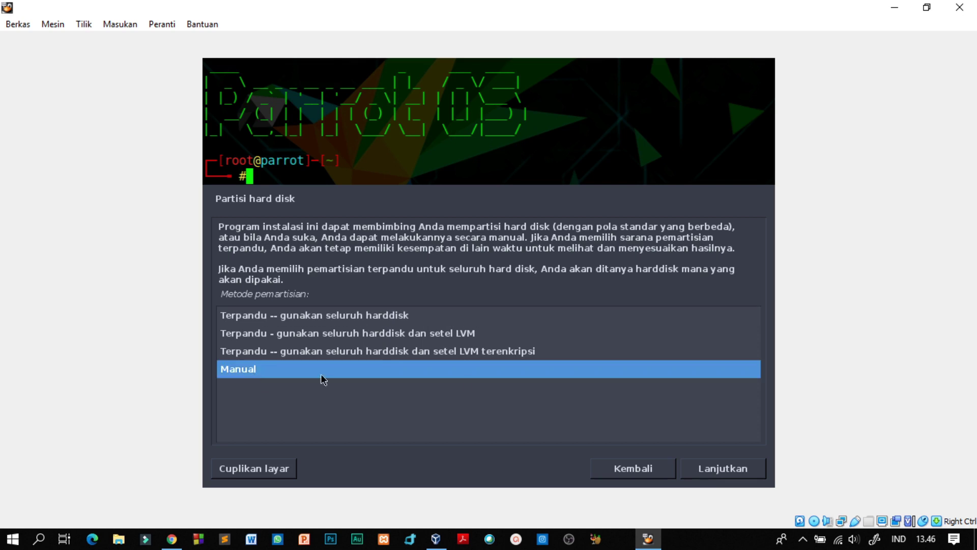
click(387, 315)
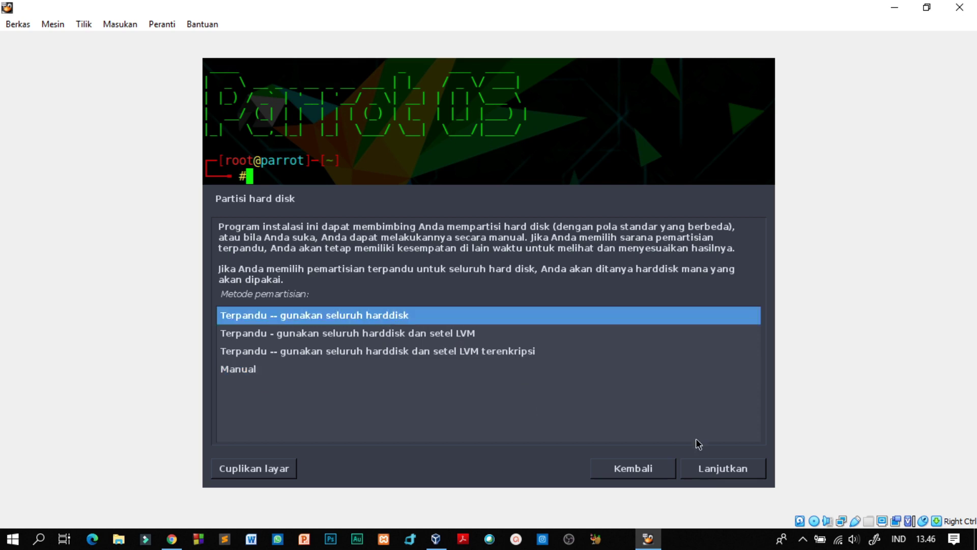
click(722, 468)
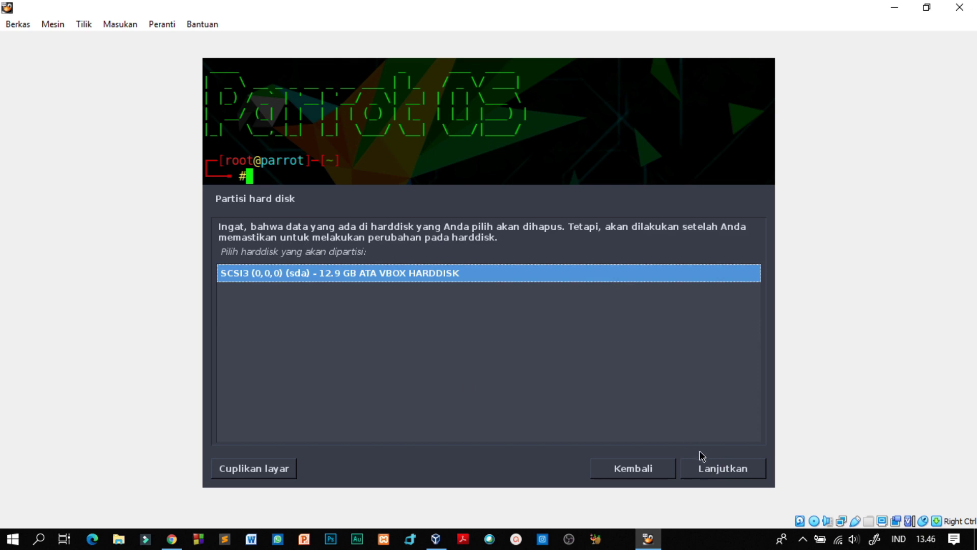
click(701, 468)
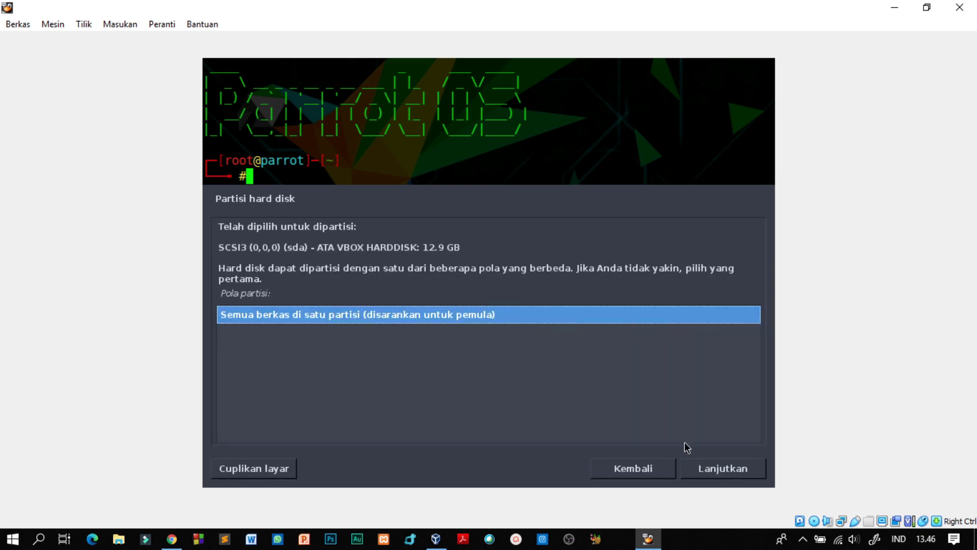
click(708, 469)
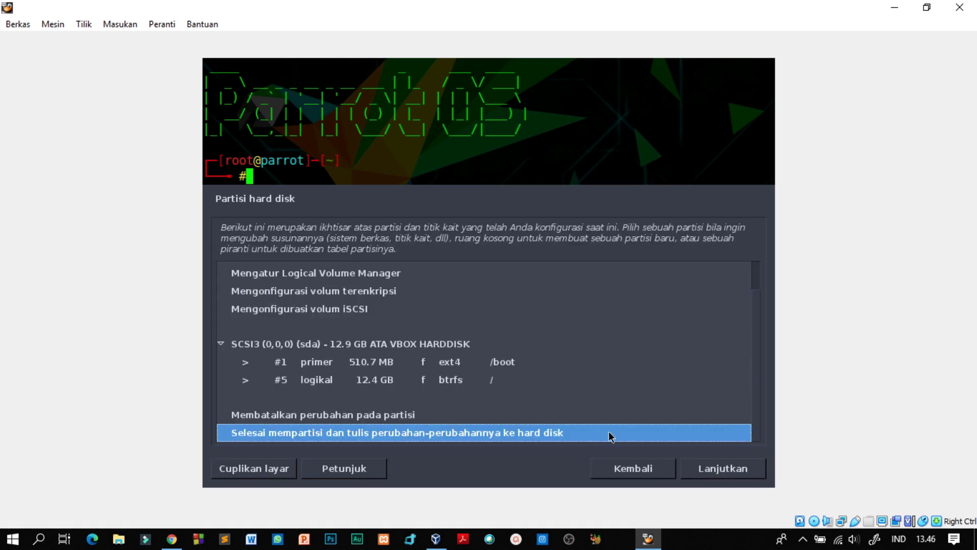
click(696, 468)
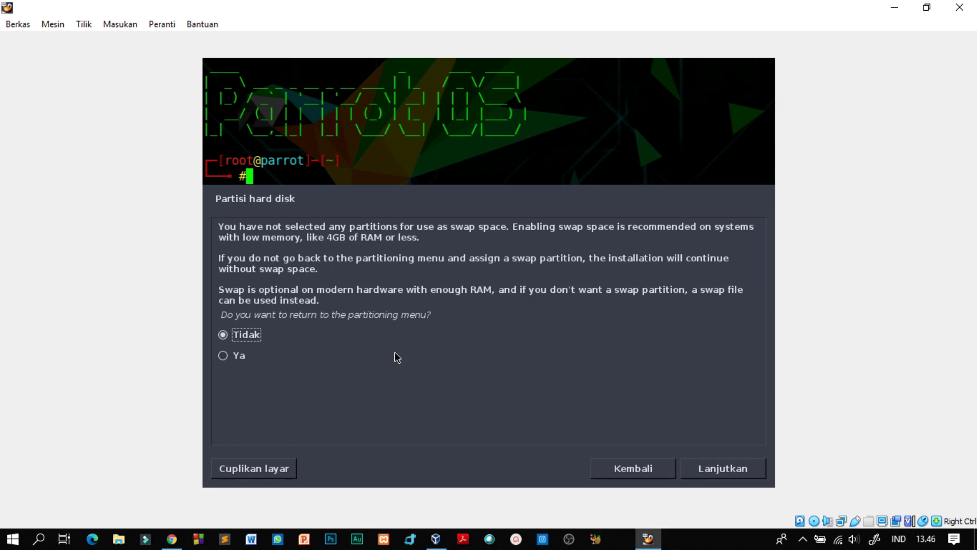
Continue without a swap partition and agree to write the partition changes to disk
click(718, 478)
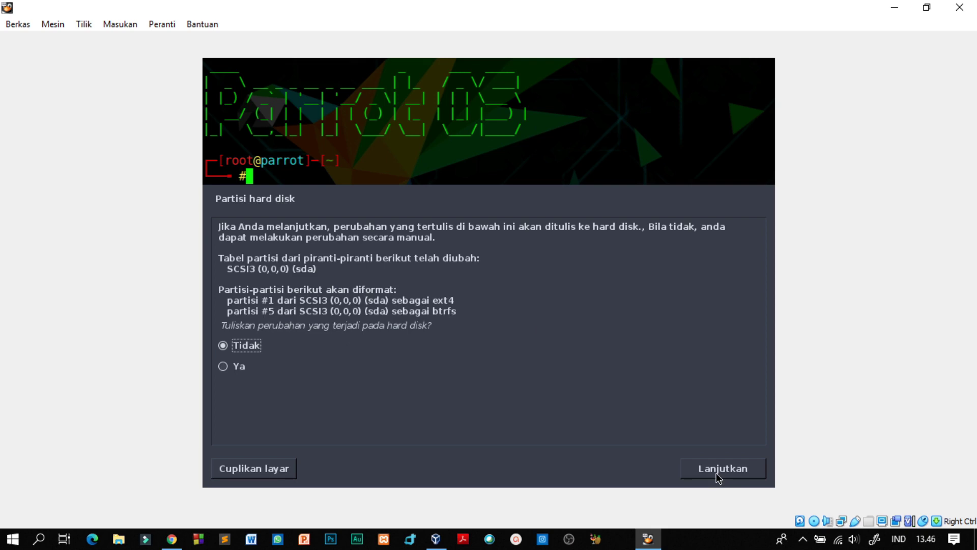
click(718, 476)
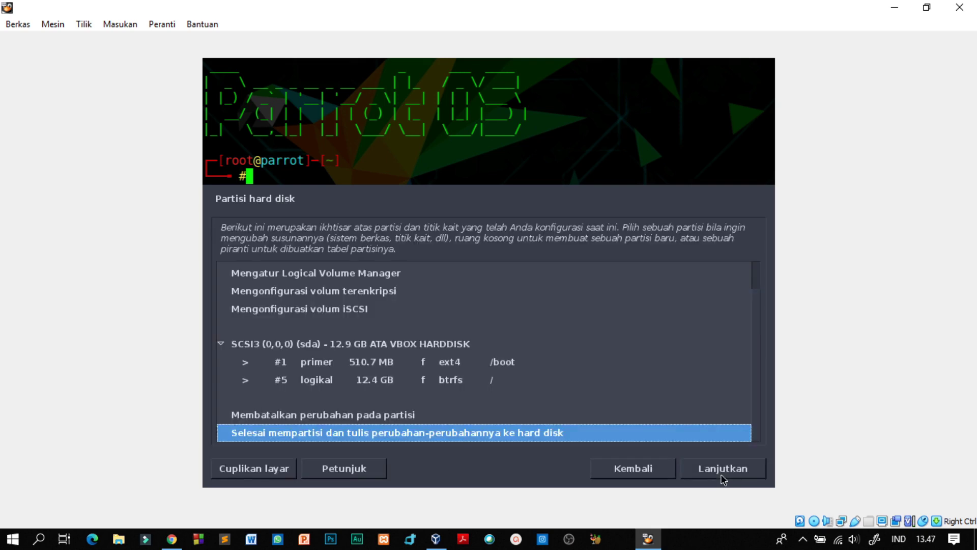
click(718, 475)
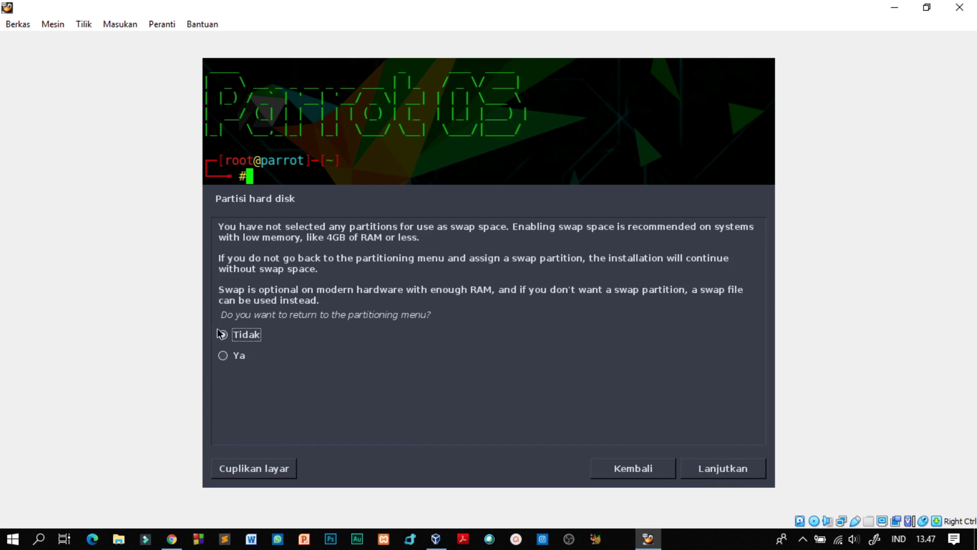
click(223, 356)
click(737, 476)
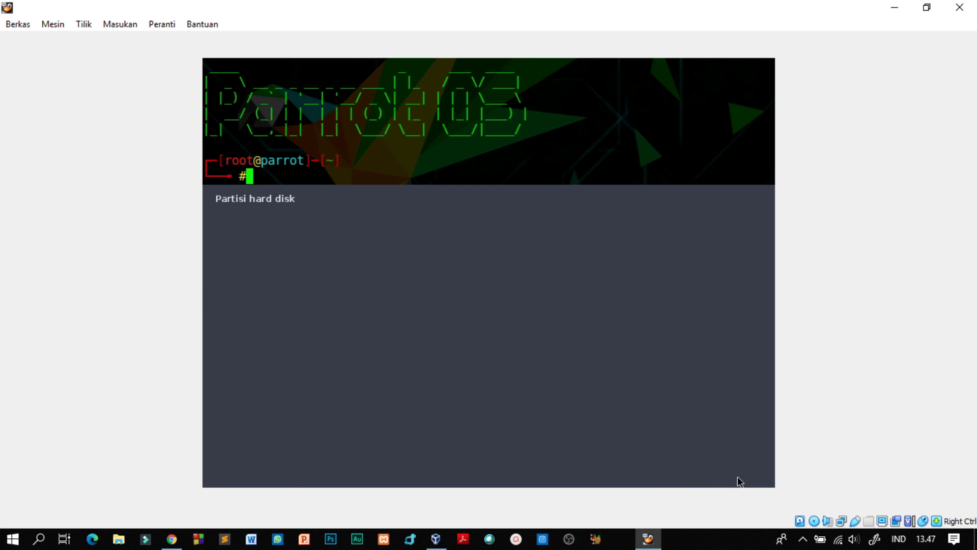
click(732, 474)
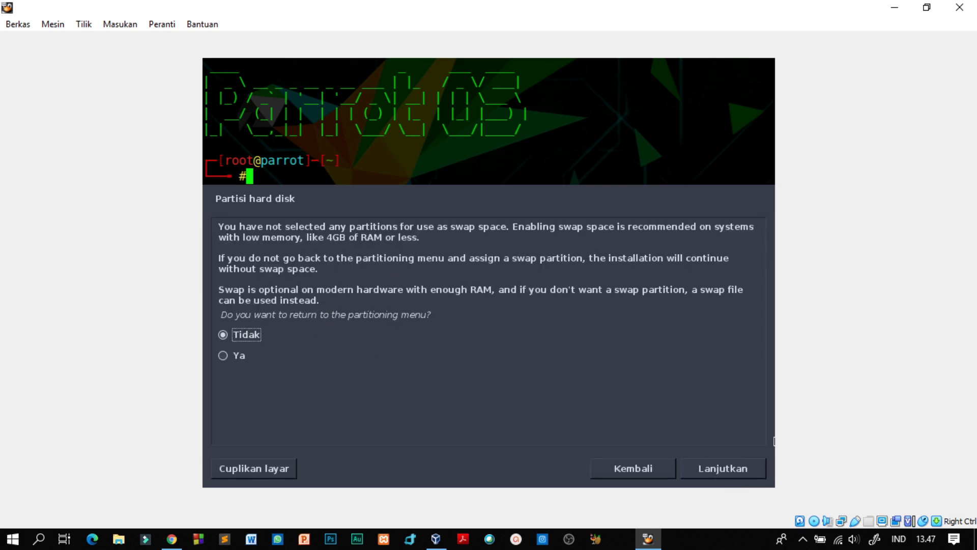
click(757, 469)
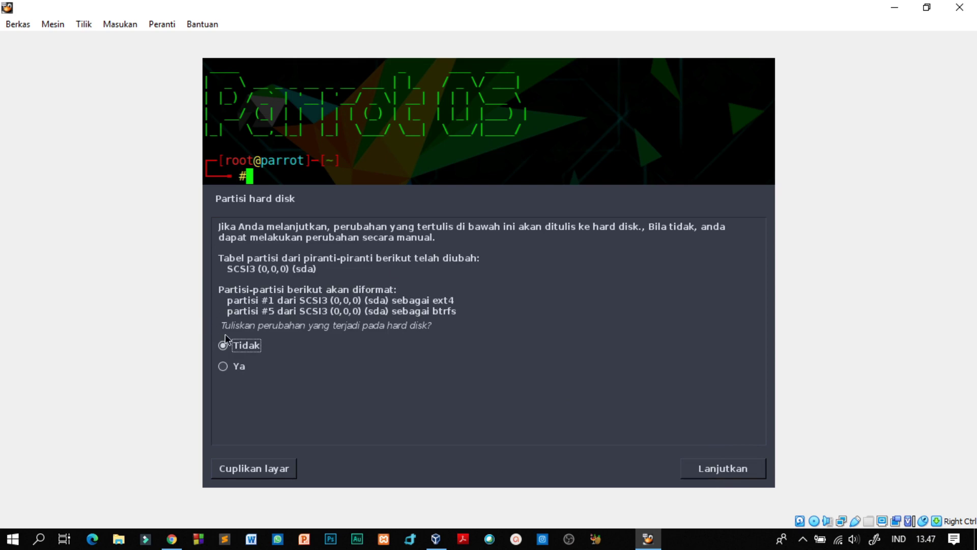
click(223, 365)
click(719, 475)
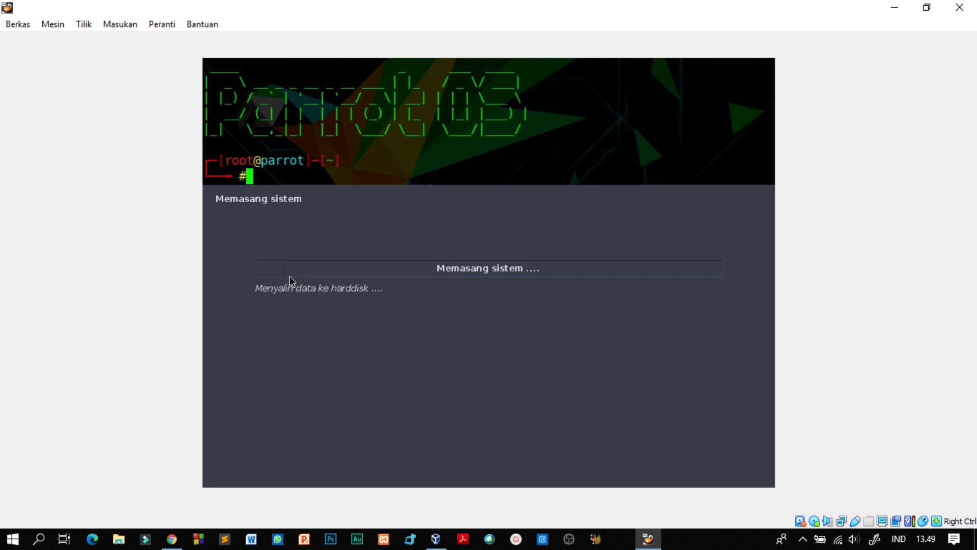
Wait for the Memasang sistem progress to finish until Instalasi selesai appears
drag(296, 287, 318, 289)
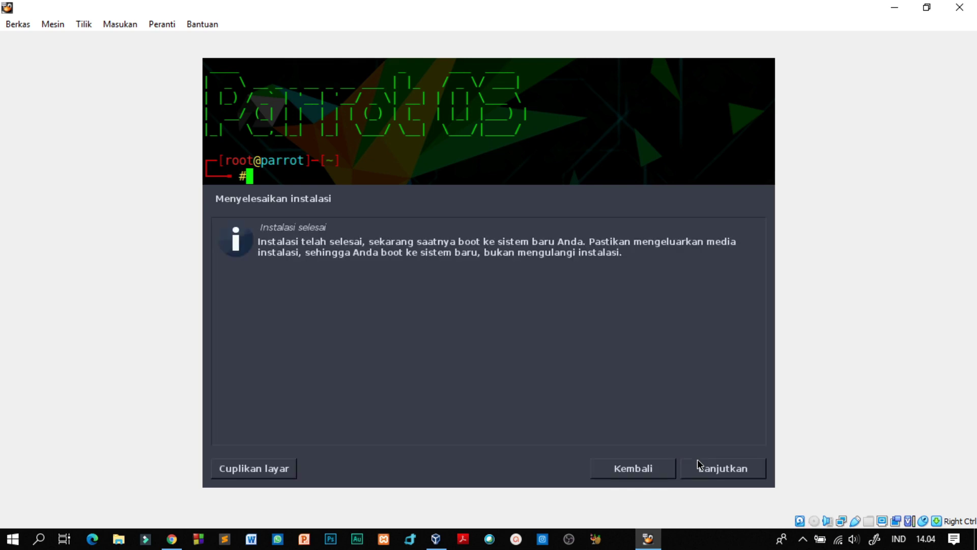
Accept the finished-installation notice so the VM reboots into the GNU GRUB menu
click(703, 467)
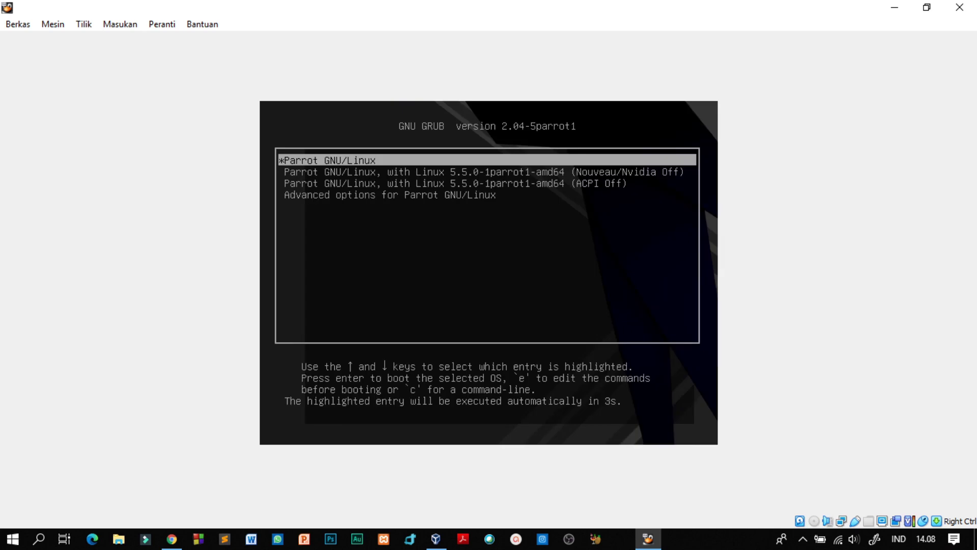
Boot the default Parrot GNU/Linux entry, dismiss the mouse-integration notice, and show the boot log
key(Return)
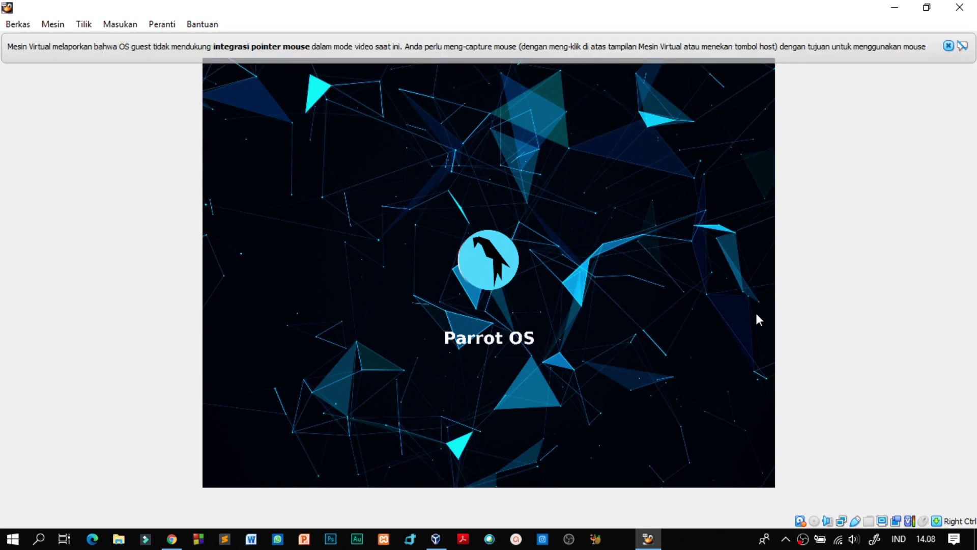
click(949, 46)
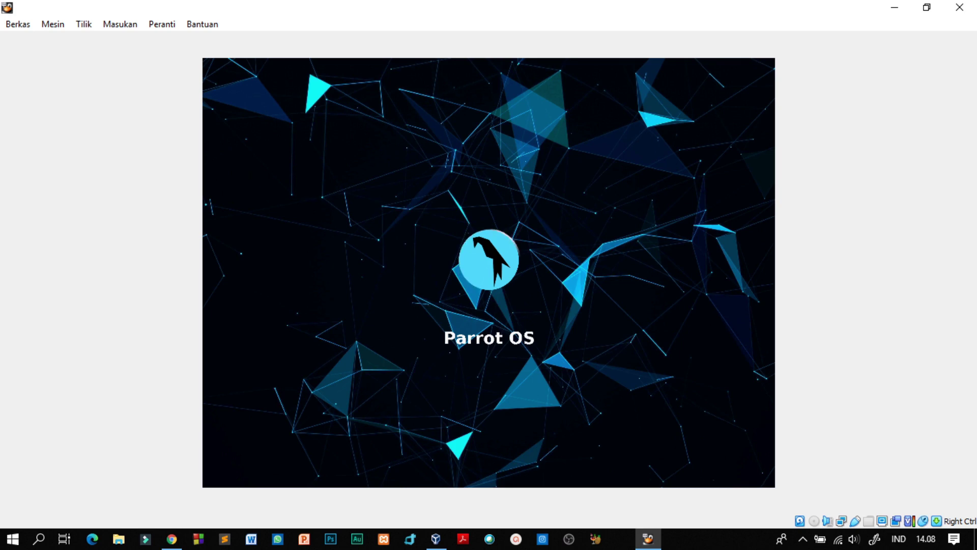
key(Escape)
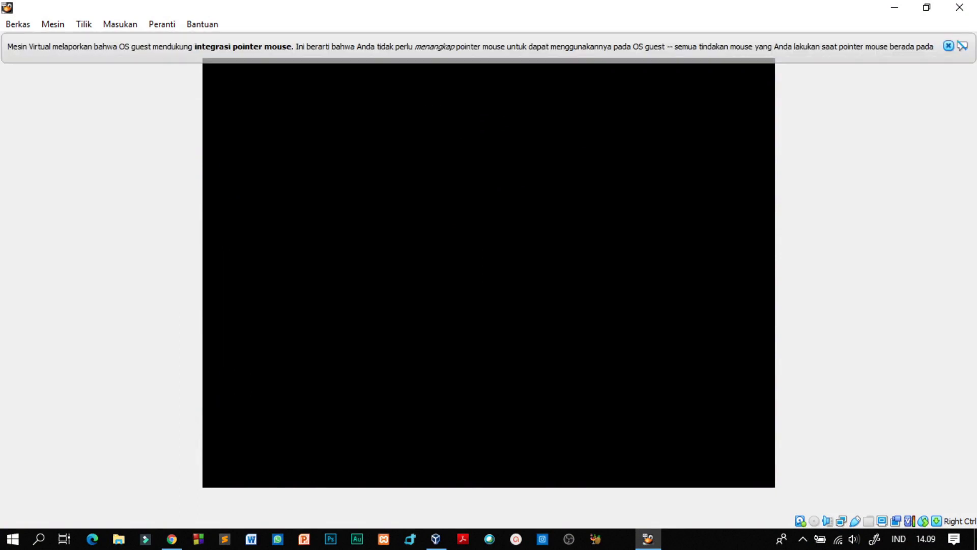
Dismiss the mouse-integration notice and log in with the account password in the Kata Sandi field
click(950, 47)
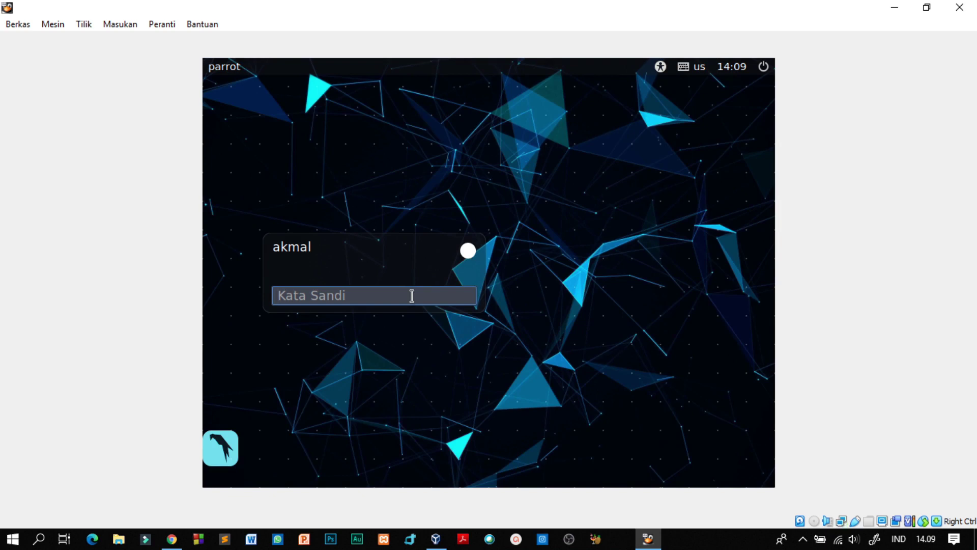
text(*)
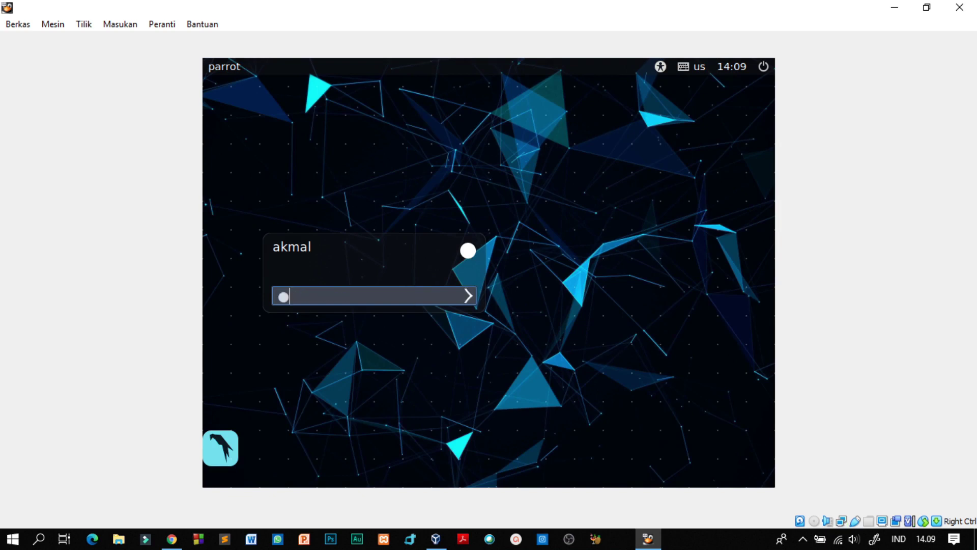
text(********)
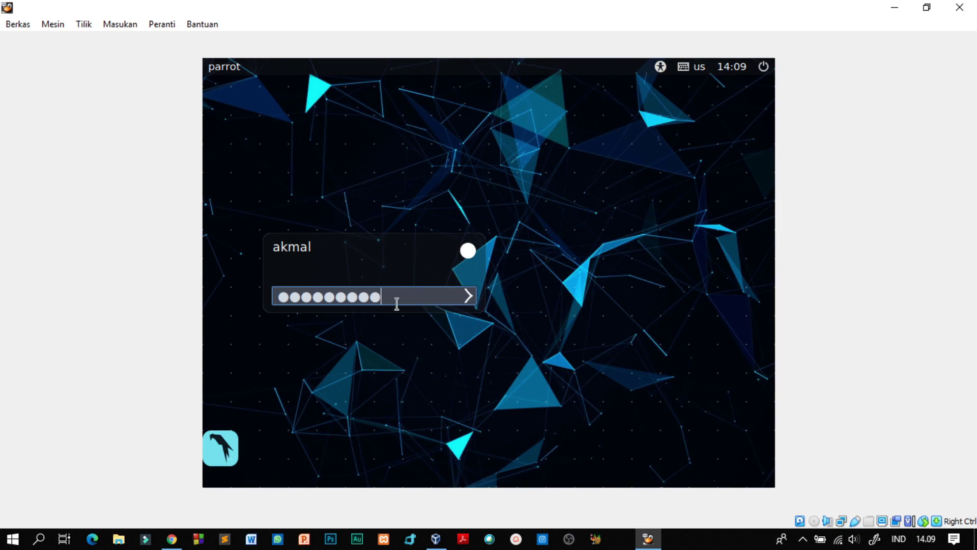
click(466, 296)
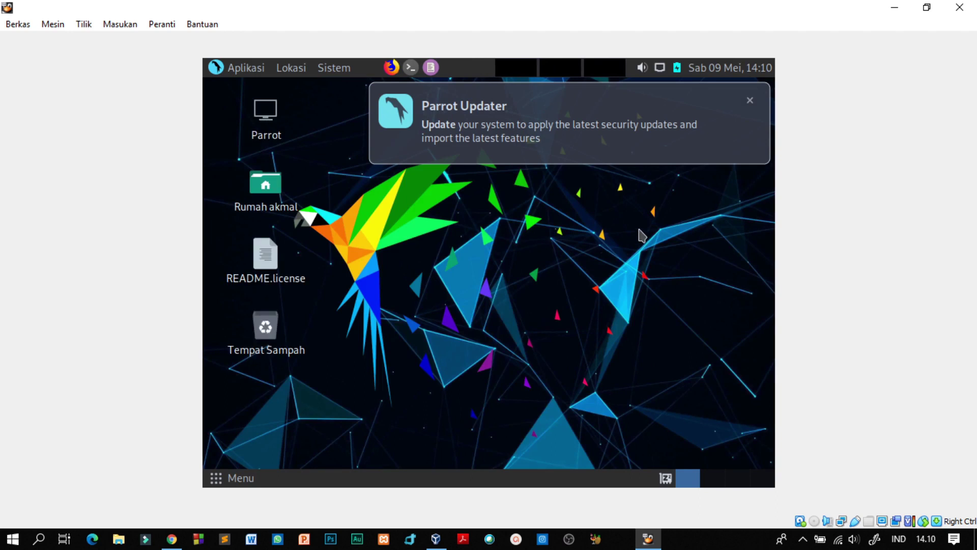
Dismiss the Parrot Updater notification and browse the Aplikasi menu
click(750, 100)
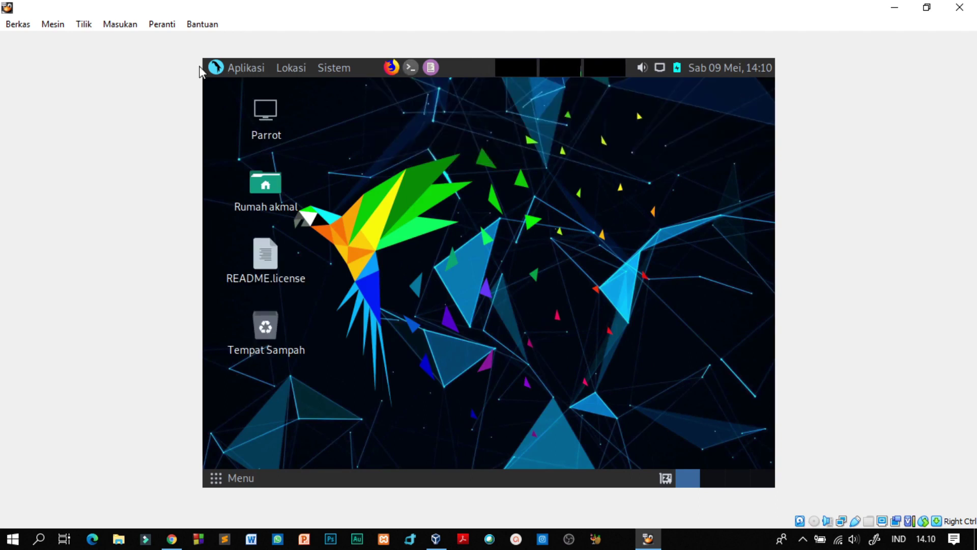
click(218, 69)
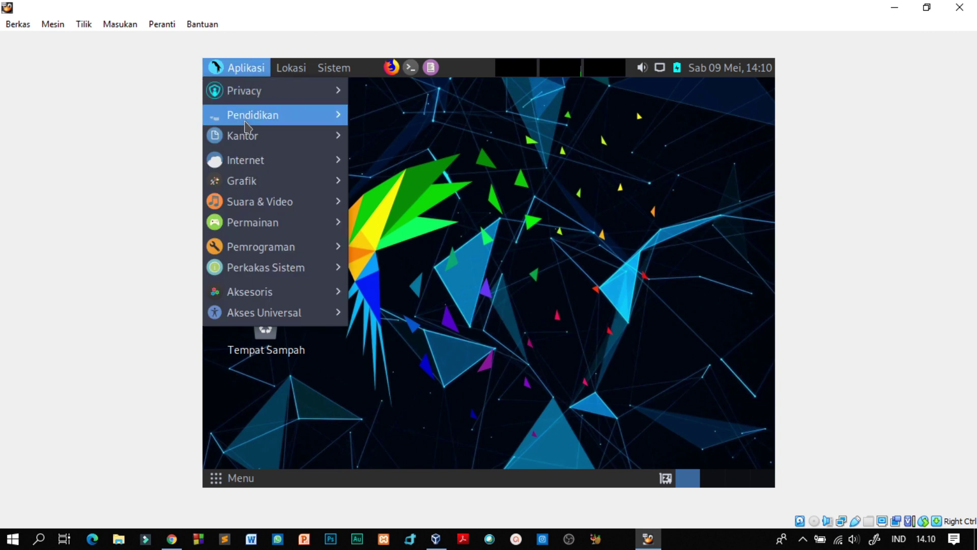
mouse_move(260, 182)
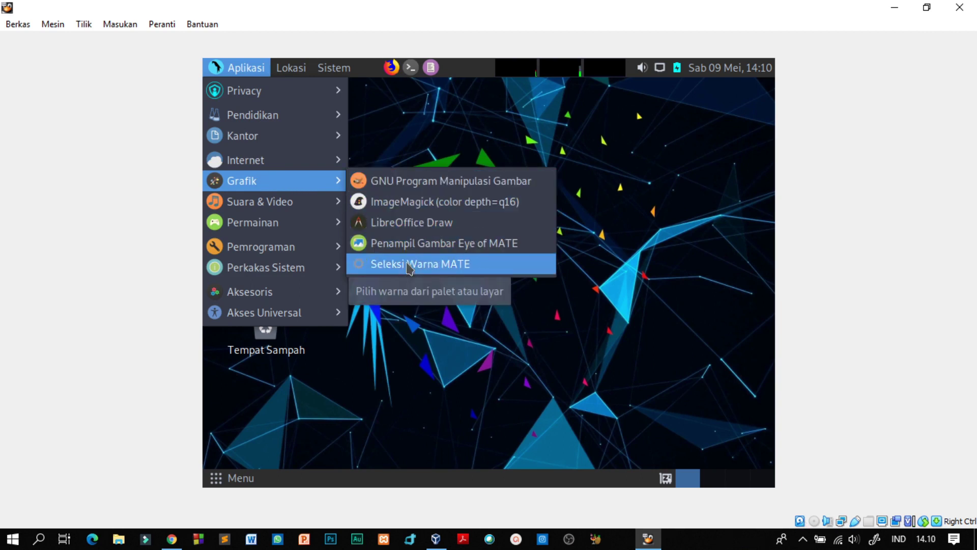
click(421, 359)
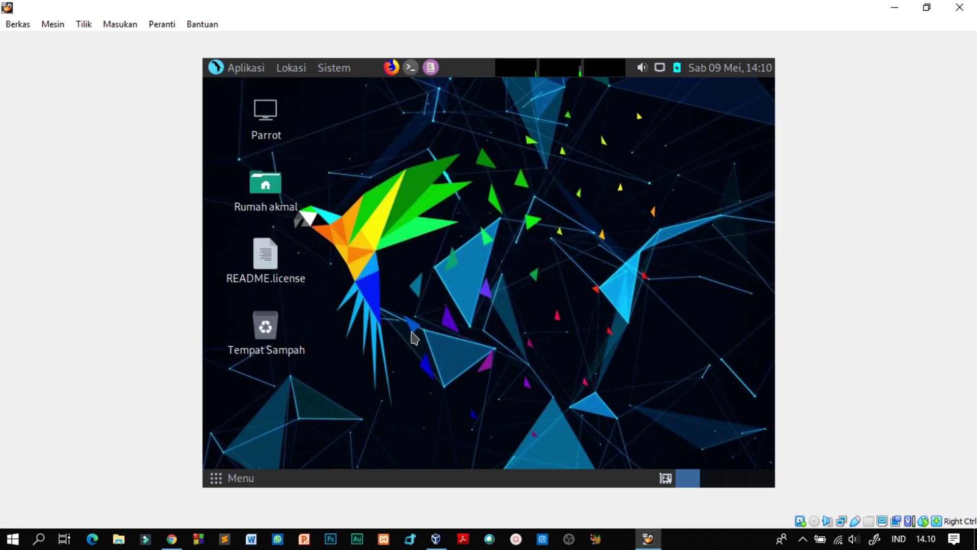
Browse the places menu, then answer Tidak to the Pertanyaan update-check dialog
click(296, 69)
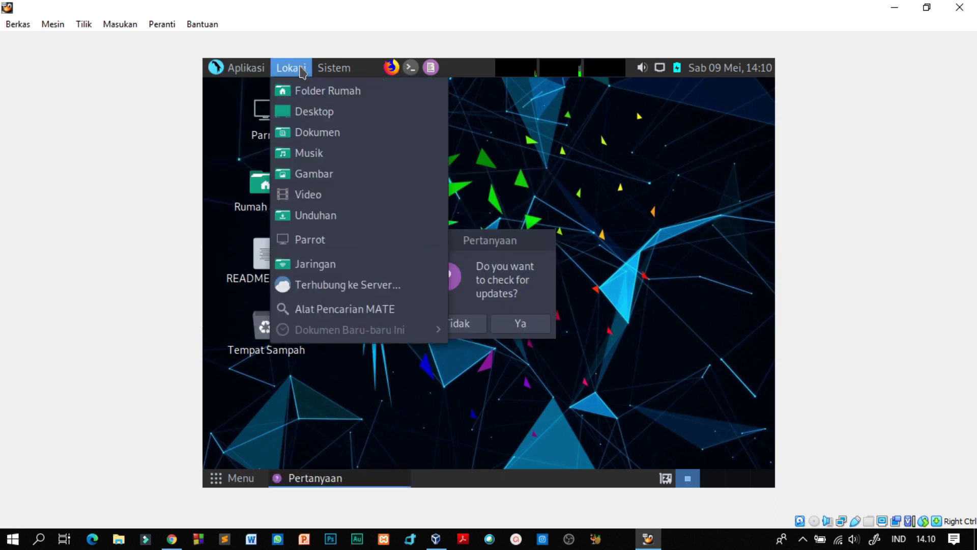
mouse_move(345, 70)
mouse_move(260, 69)
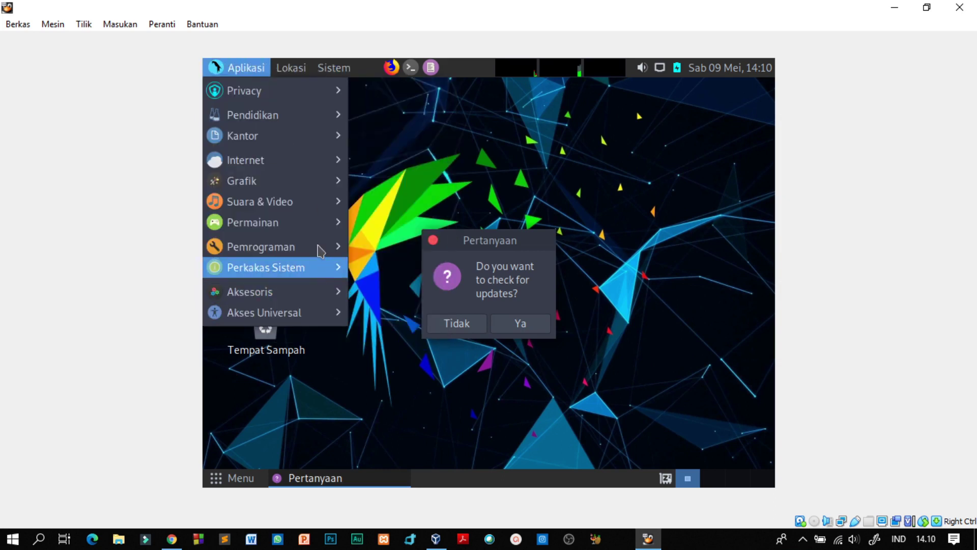
mouse_move(319, 245)
mouse_move(327, 223)
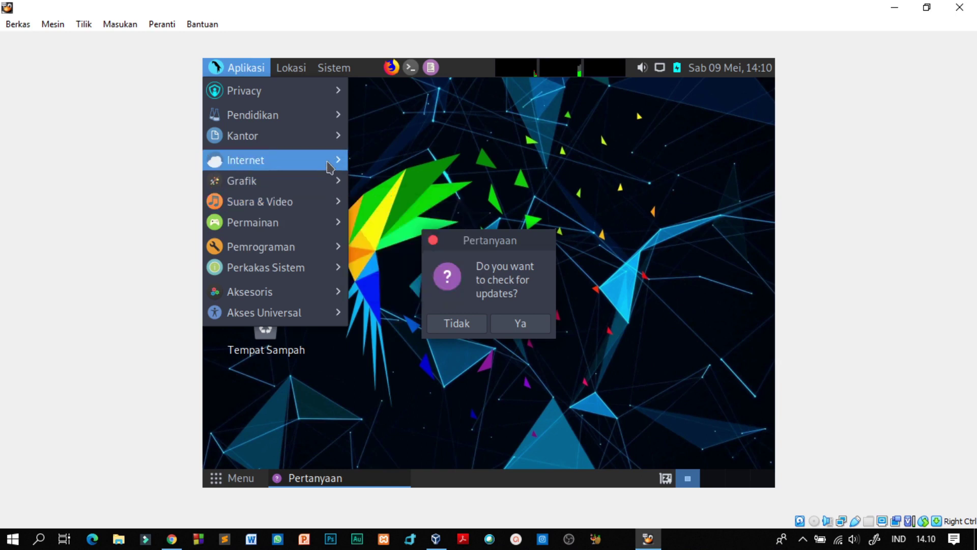
mouse_move(330, 166)
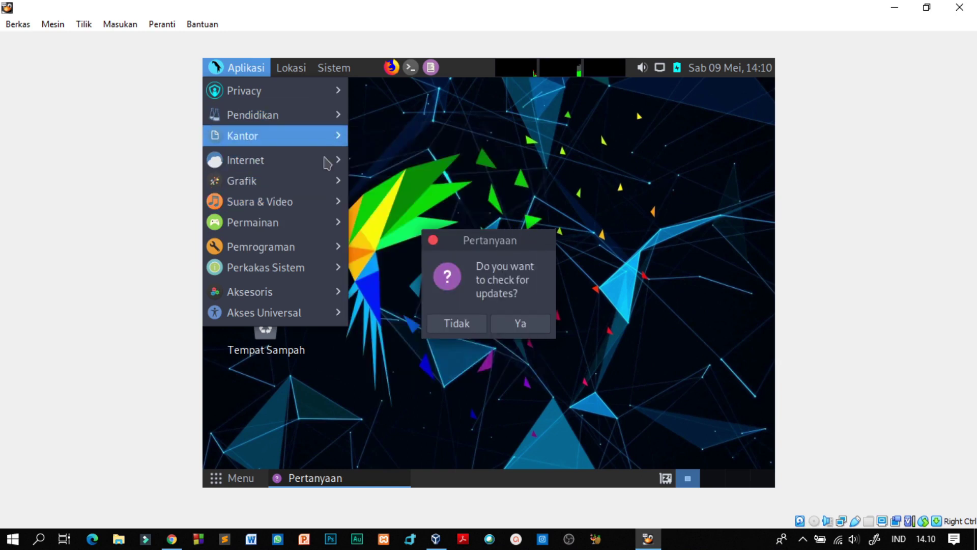
mouse_move(305, 298)
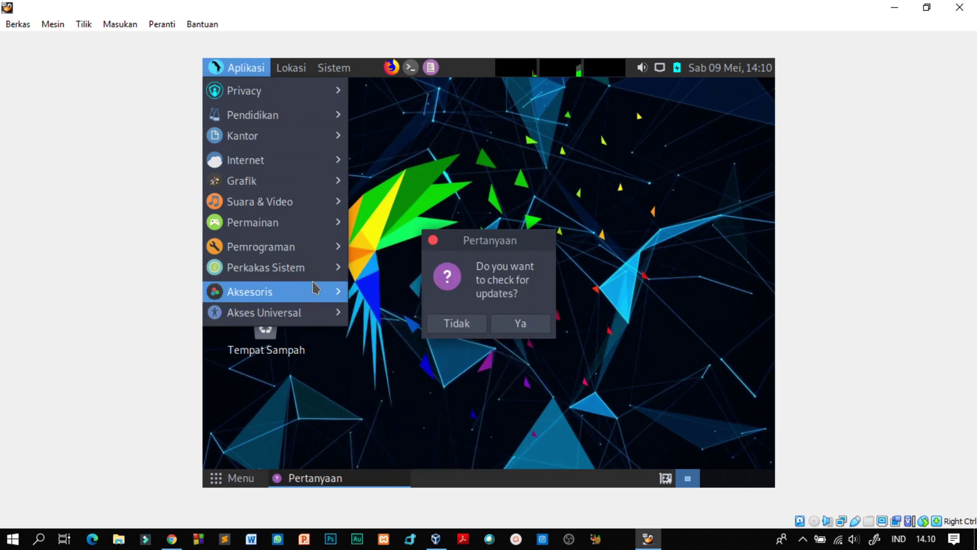
mouse_move(311, 268)
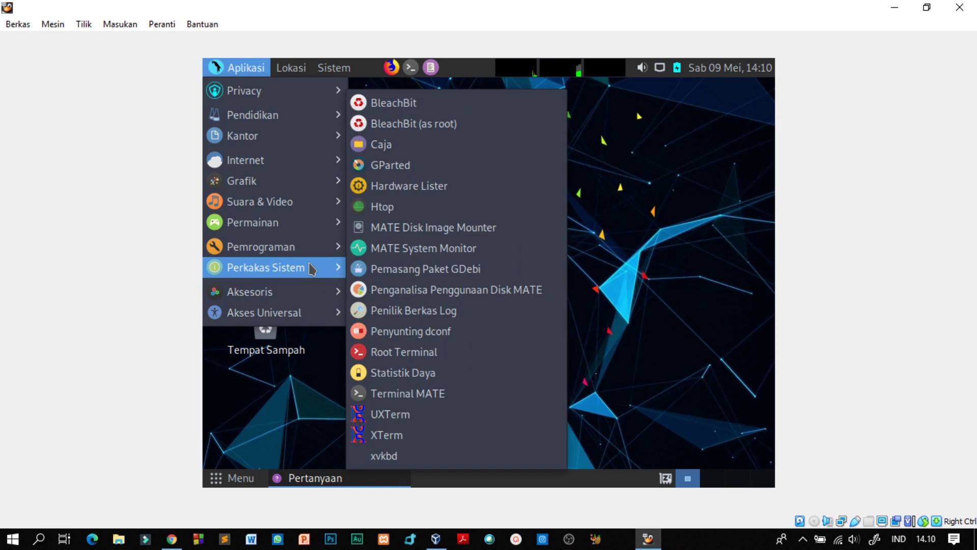
click(616, 294)
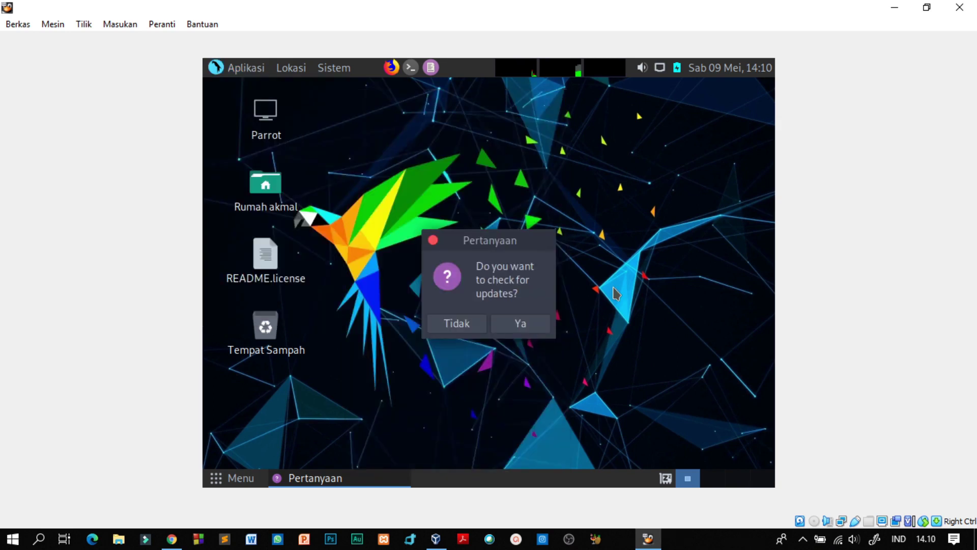
click(461, 325)
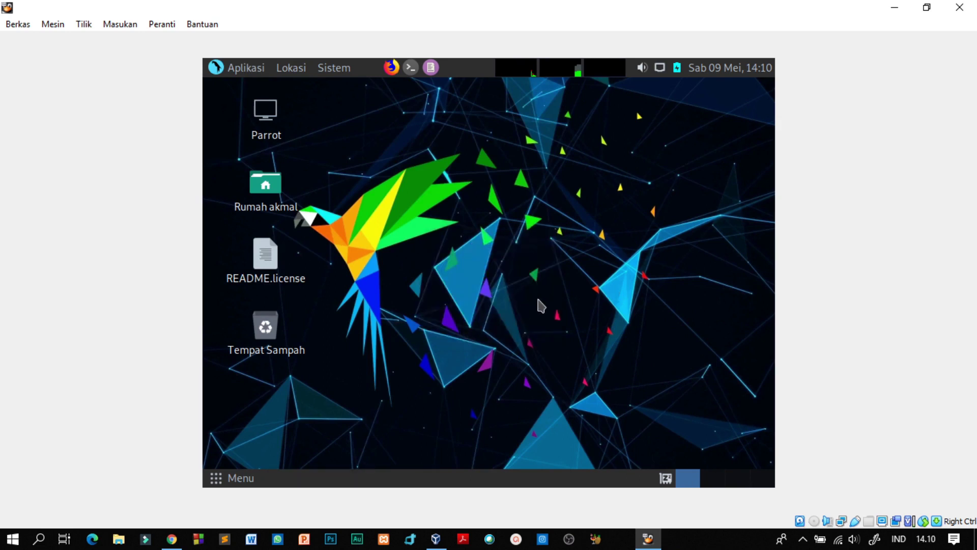
click(803, 541)
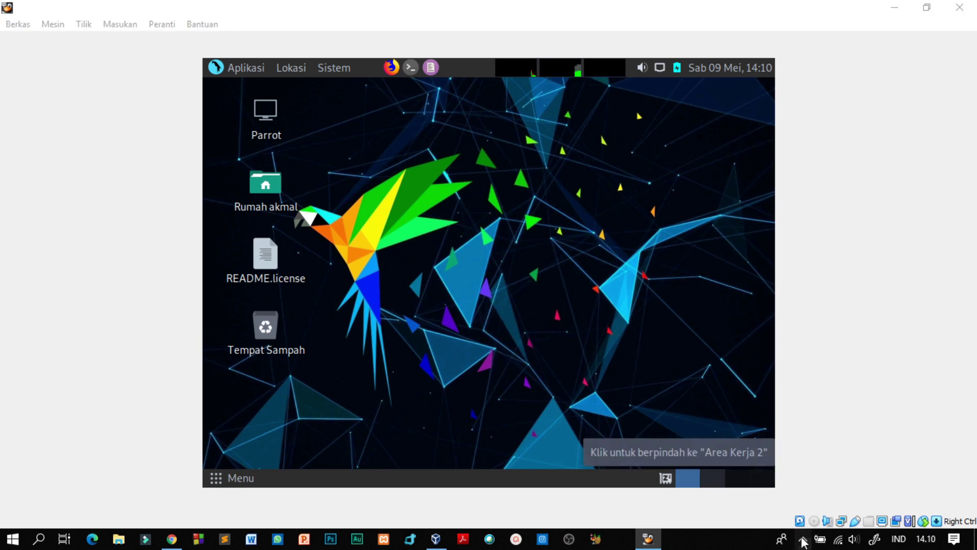